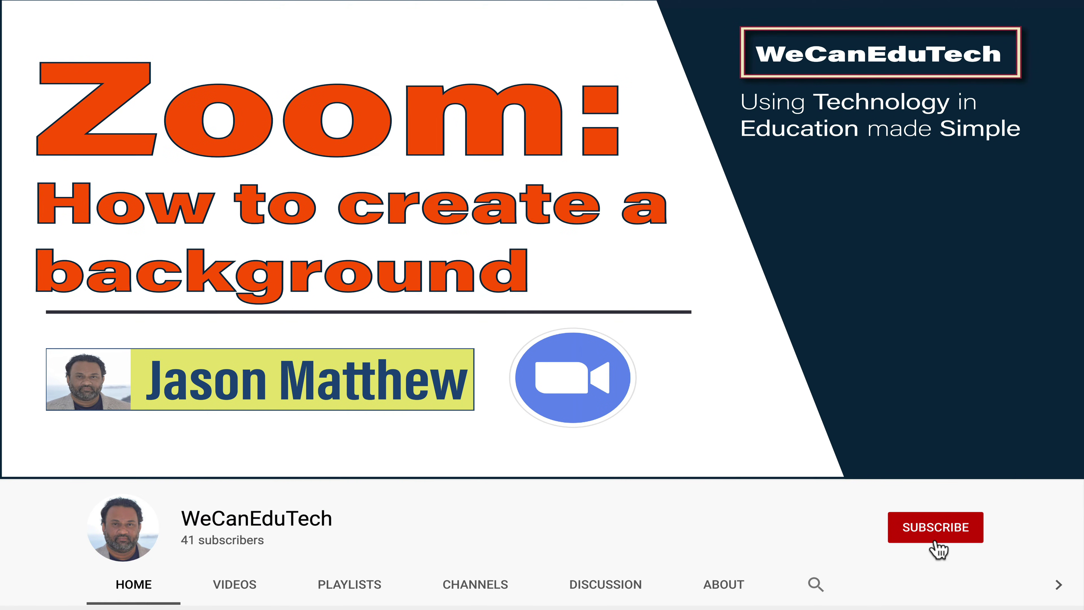
Subscribe to the WeCanEduTech channel and open its bell notification options
{"action": "left_click", "coordinate": [934, 534]}
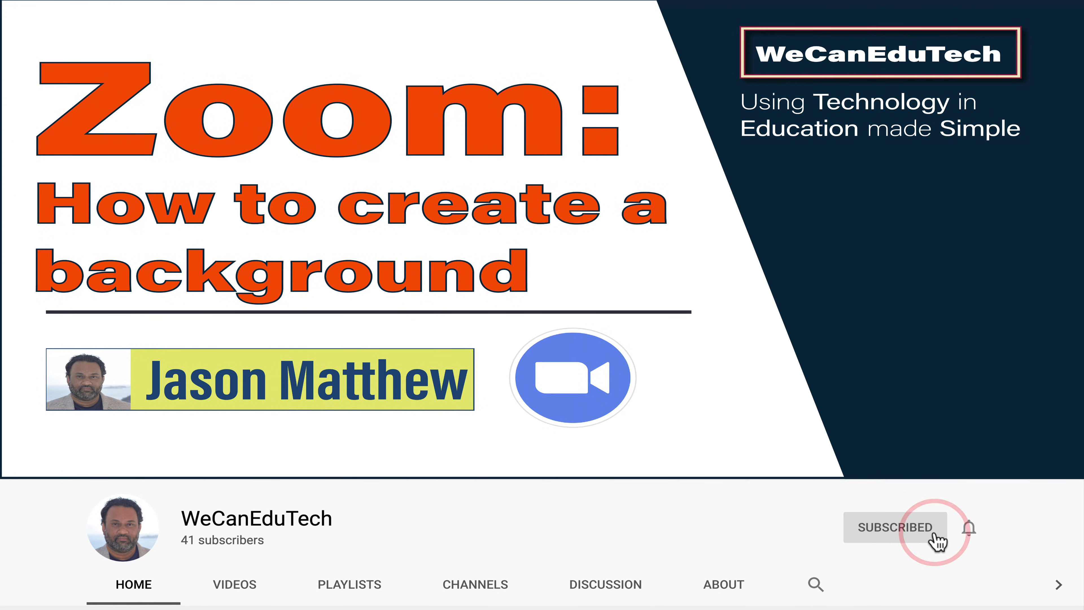
{"action": "left_click", "coordinate": [969, 531]}
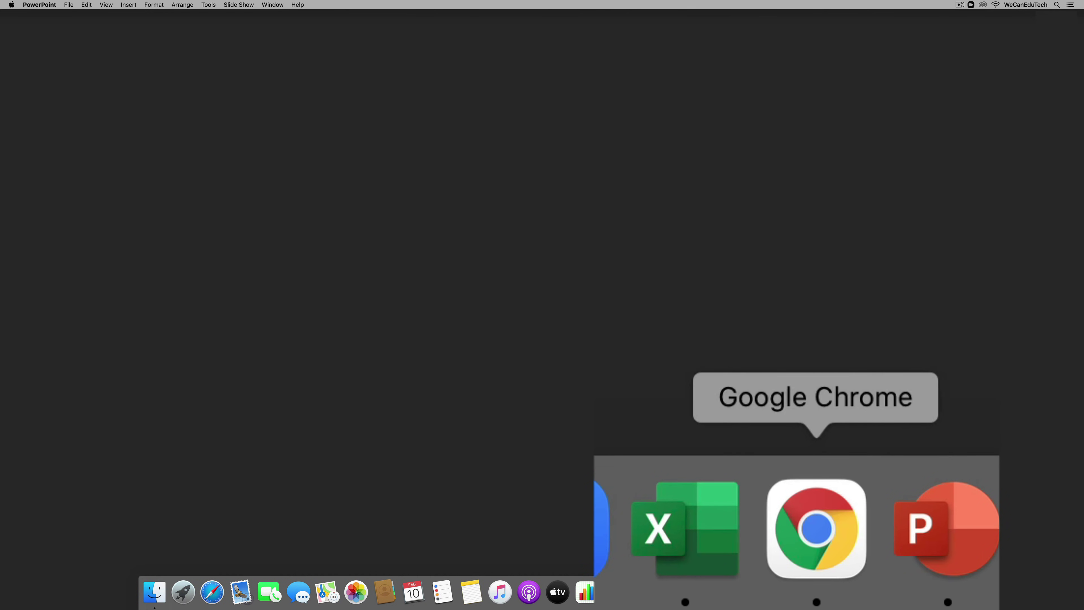
Launch Chrome and search Google for 'canva'
{"action": "left_click", "coordinate": [801, 591]}
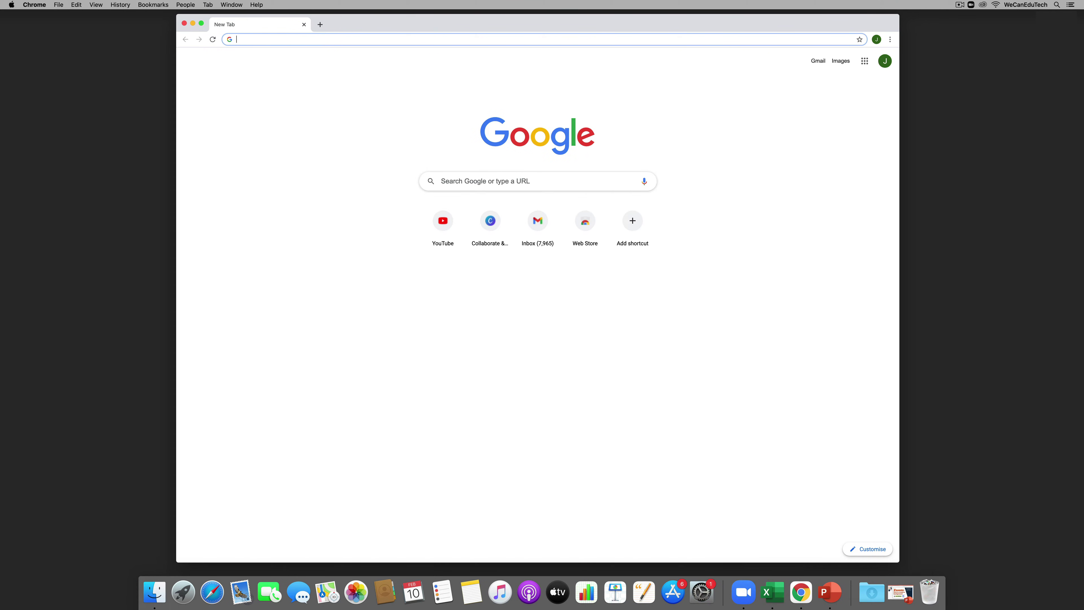
{"action": "left_click", "coordinate": [455, 181]}
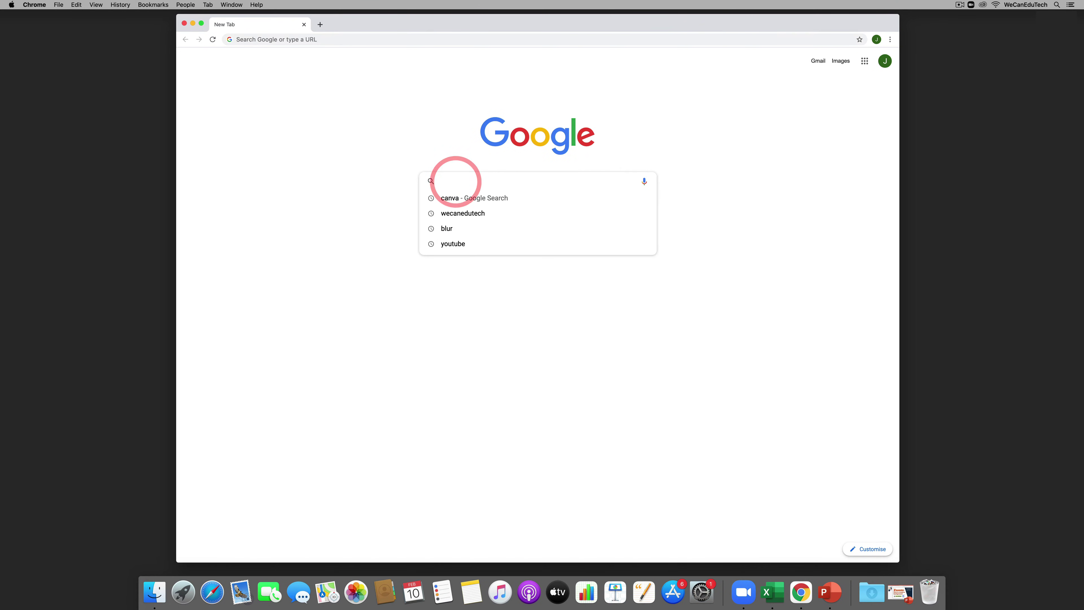
{"action": "type", "text": "canva"}
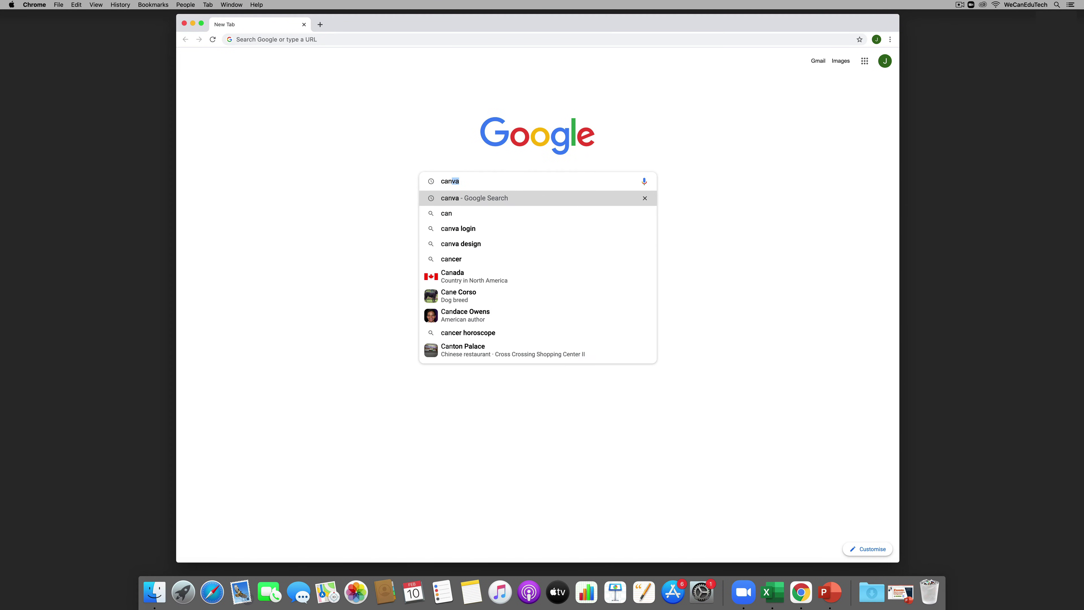
{"action": "key", "text": "Return"}
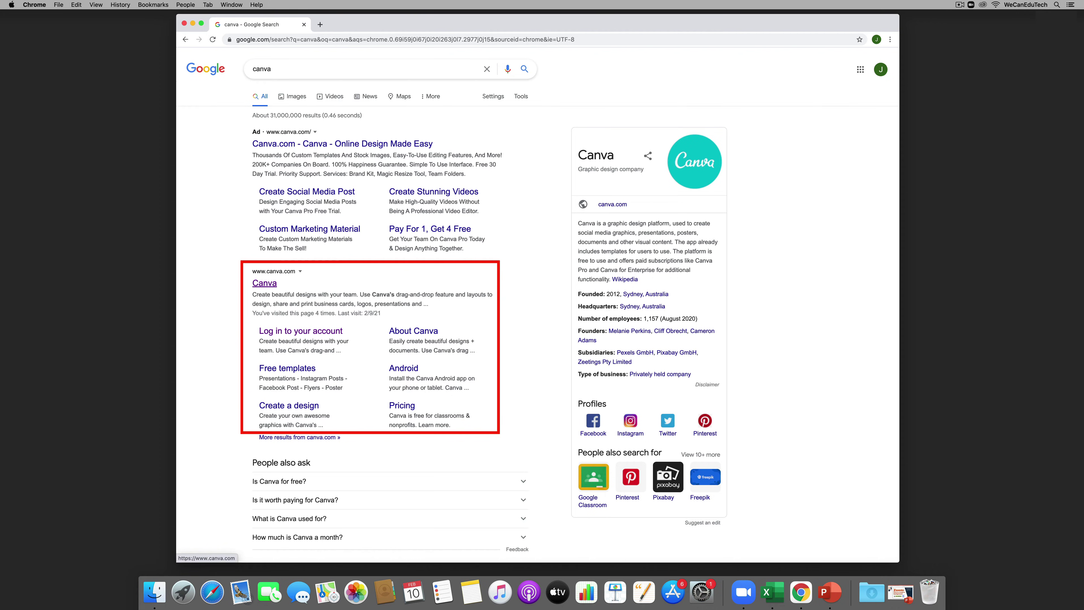
Open the canva.com result and sign in to reach the Canva home page
{"action": "left_click", "coordinate": [264, 283]}
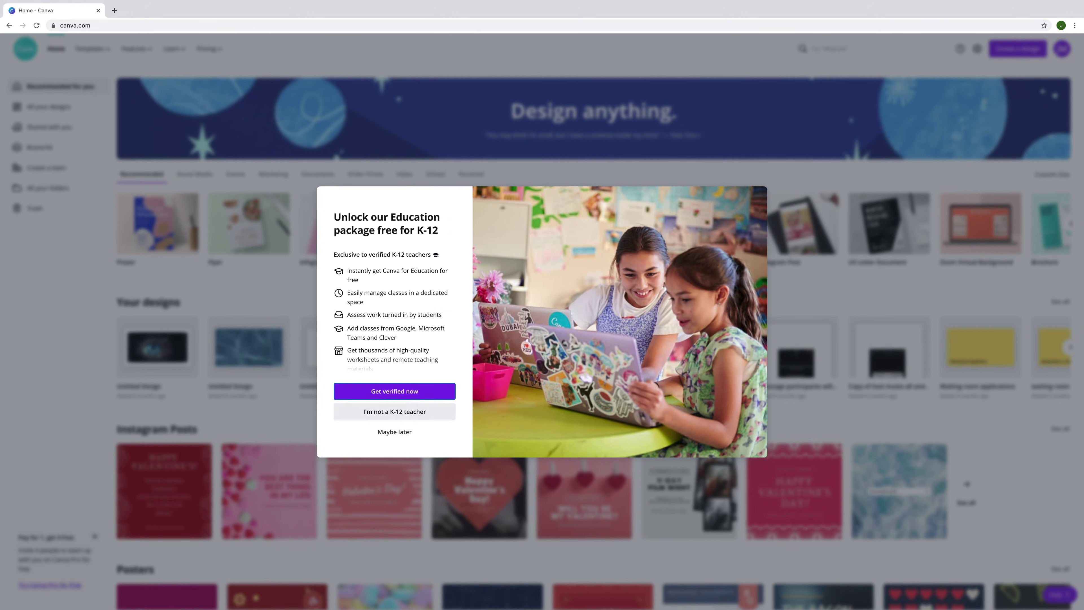
Choose 'Maybe later' on the Education package pop-up
{"action": "left_click", "coordinate": [385, 432]}
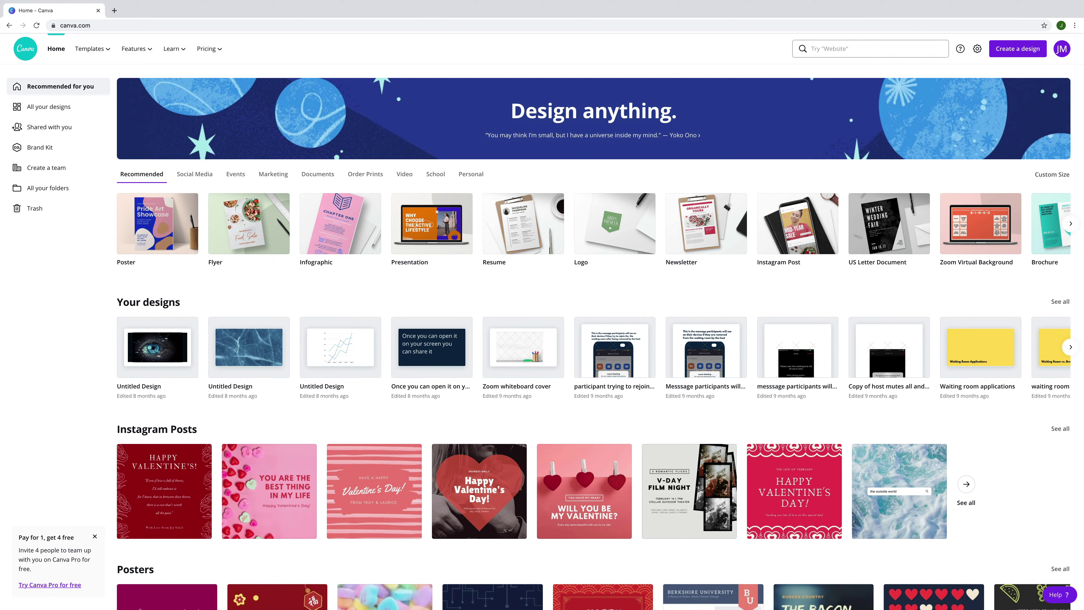
Search Canva for 'zoom virt' and create a blank 1280 × 720 px Zoom Virtual Background
{"action": "left_click", "coordinate": [813, 48]}
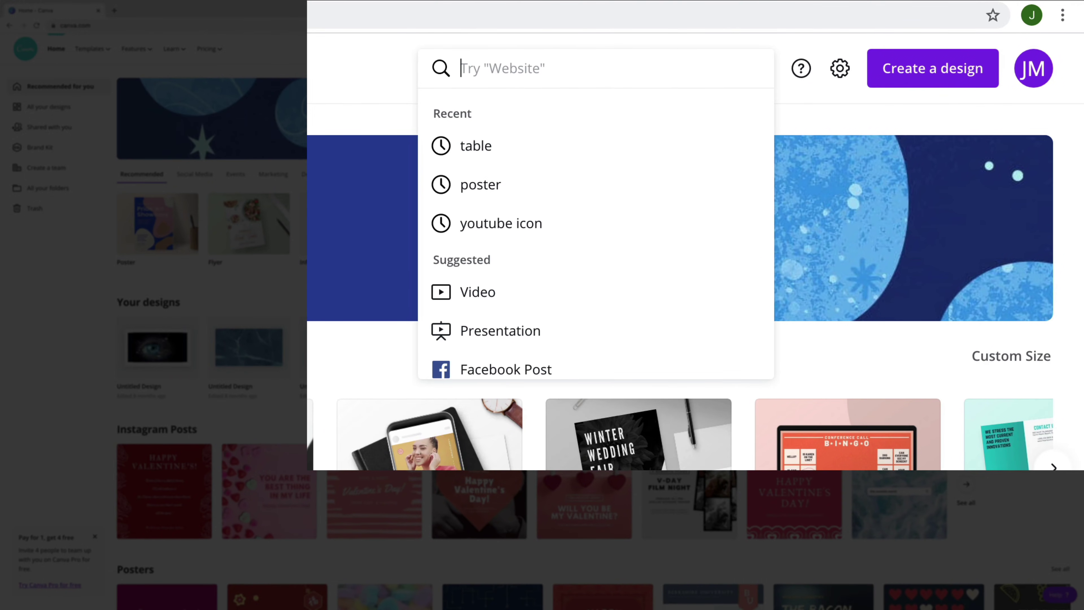
{"action": "type", "text": "zoom v"}
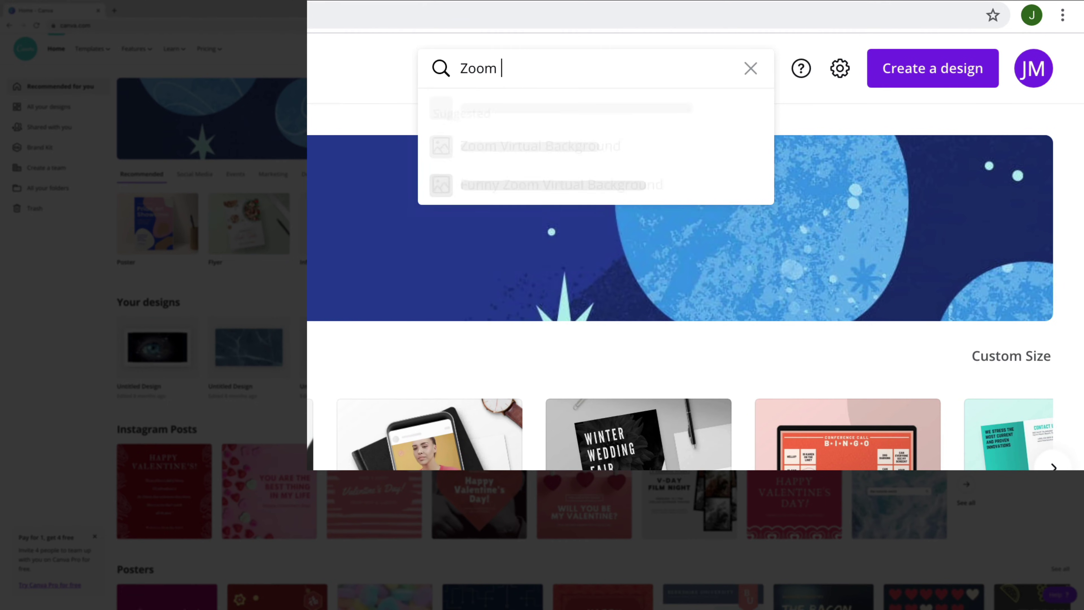
{"action": "type", "text": "irt"}
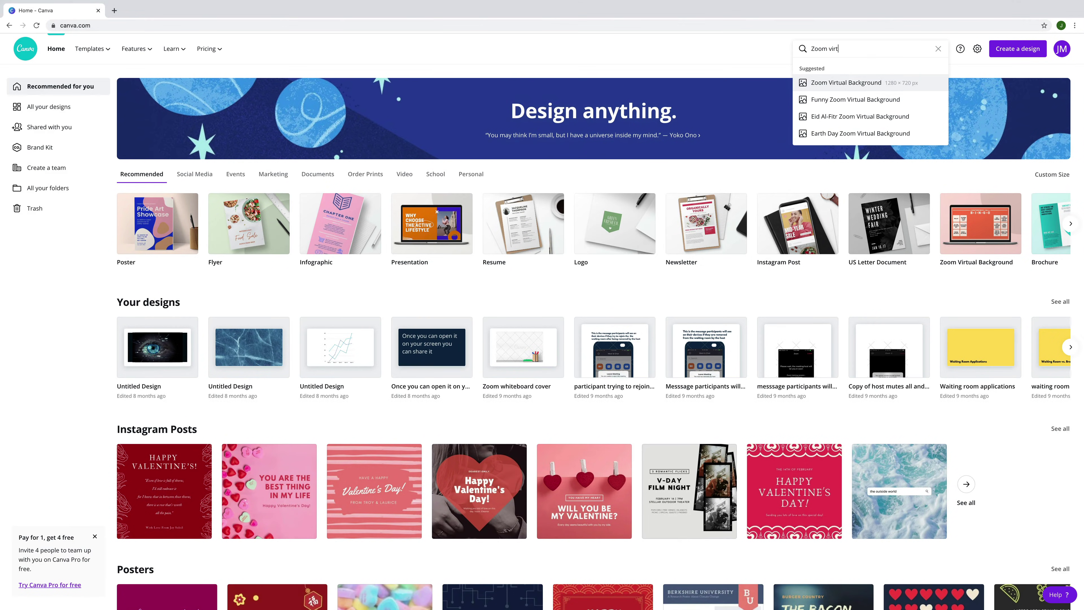
{"action": "left_click", "coordinate": [856, 80]}
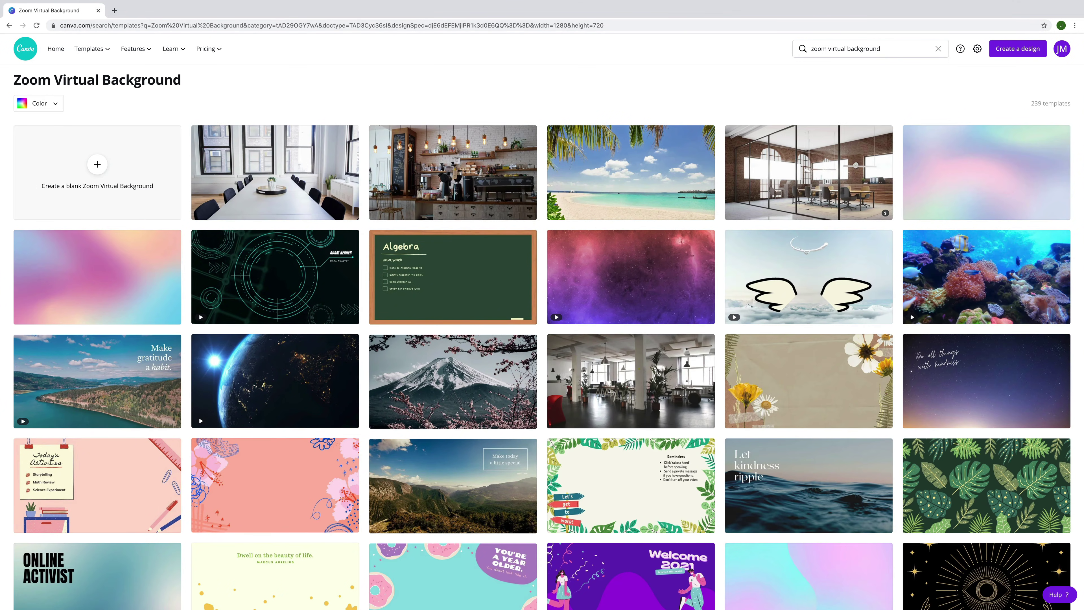
{"action": "mouse_move", "coordinate": [275, 172]}
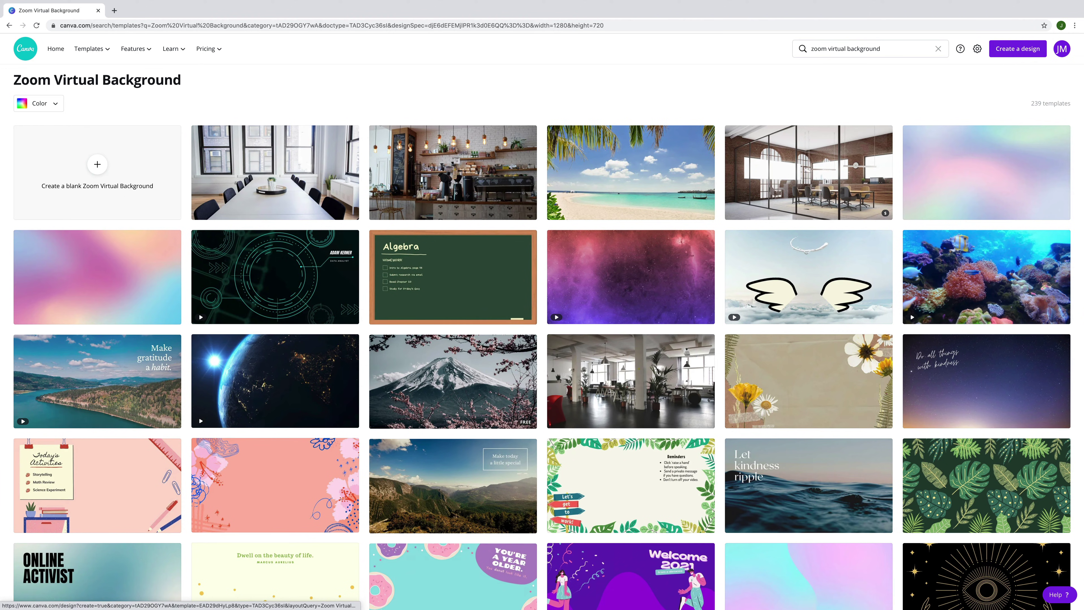
{"action": "mouse_move", "coordinate": [453, 277]}
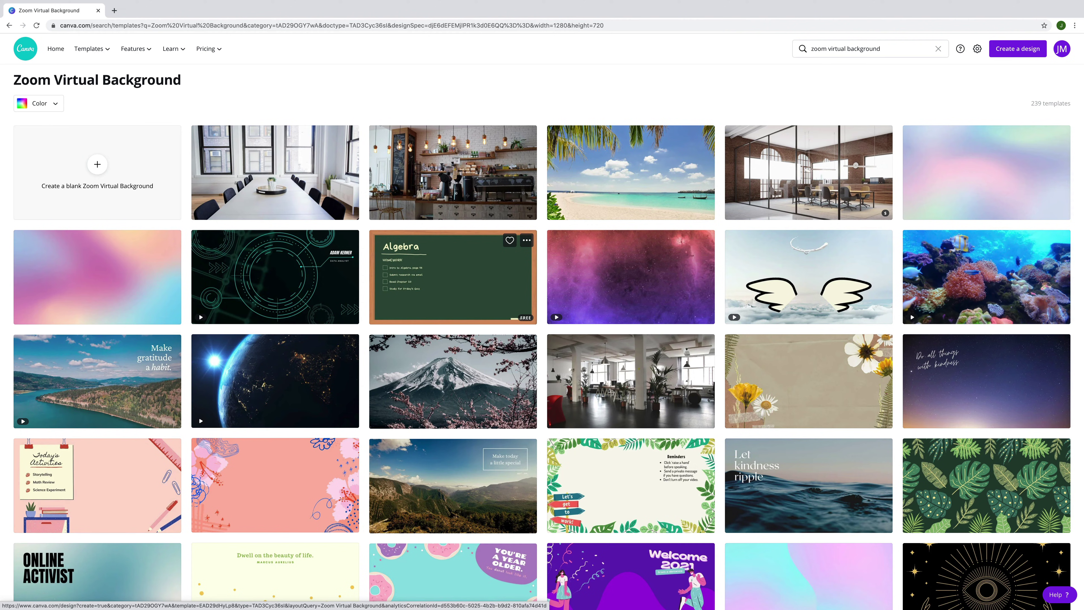
{"action": "mouse_move", "coordinate": [631, 277]}
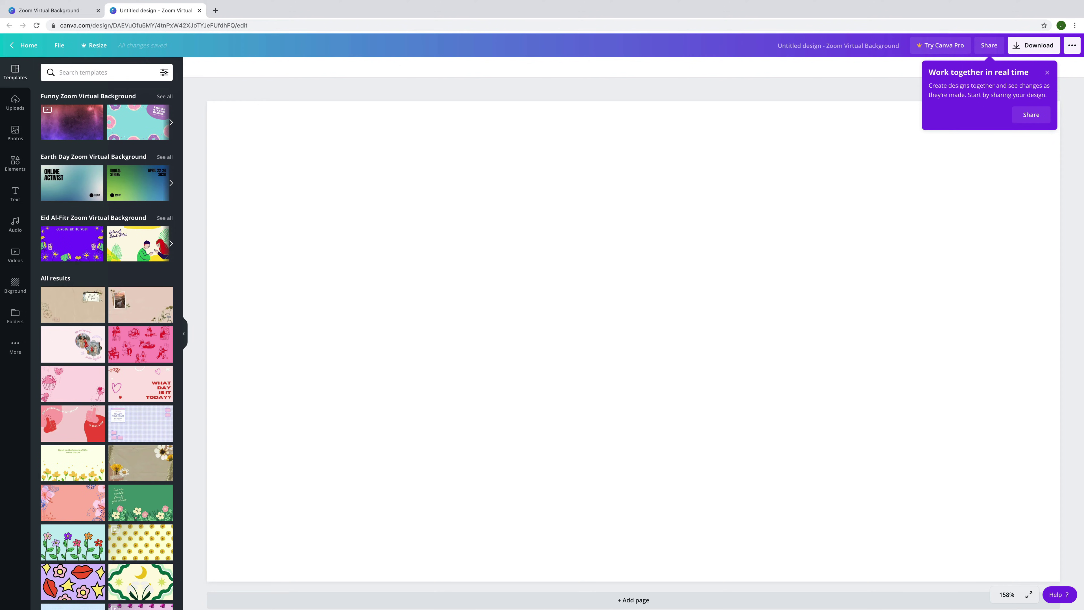
Close the collaboration popup, then add a window-light stock photo and delete it
{"action": "left_click", "coordinate": [1047, 72]}
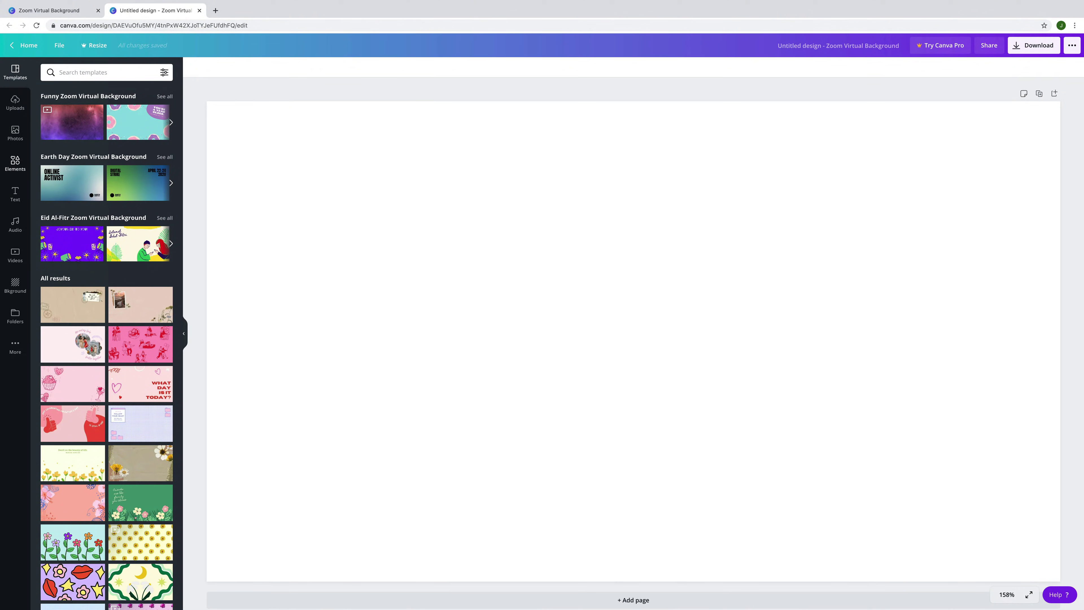
{"action": "left_click", "coordinate": [14, 132]}
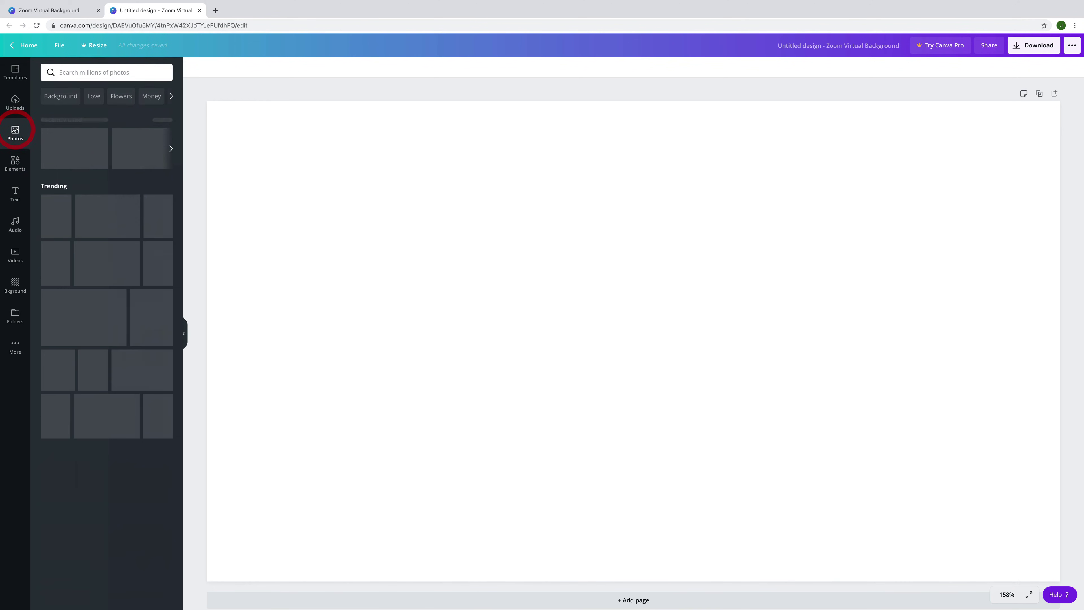
{"action": "scroll", "coordinate": [107, 342], "scroll_direction": "down", "scroll_amount": 1}
{"action": "scroll", "coordinate": [106, 341], "scroll_direction": "down", "scroll_amount": 4}
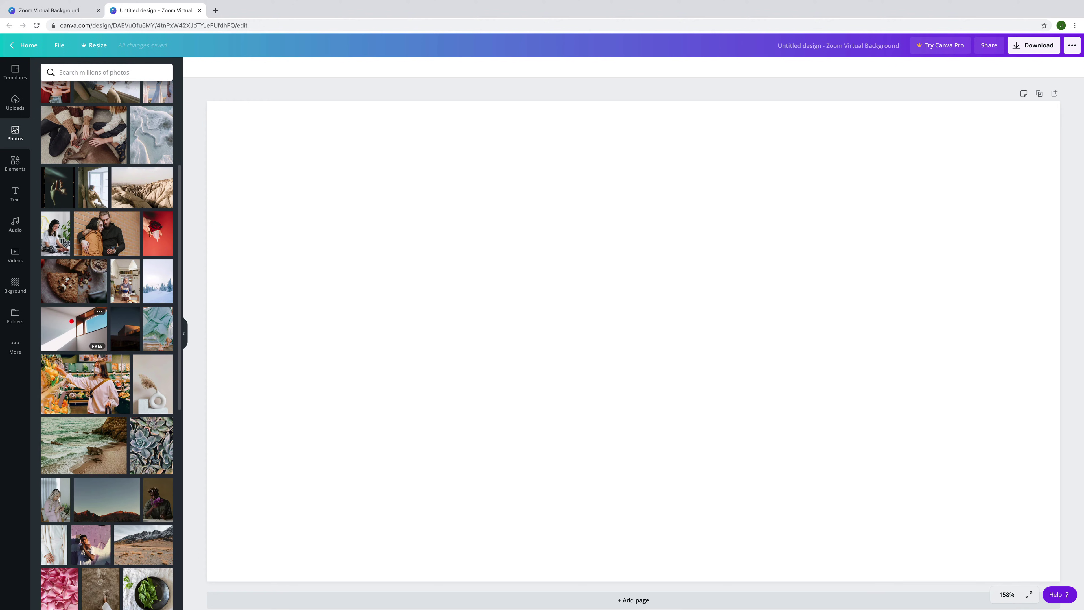
{"action": "left_click", "coordinate": [71, 321]}
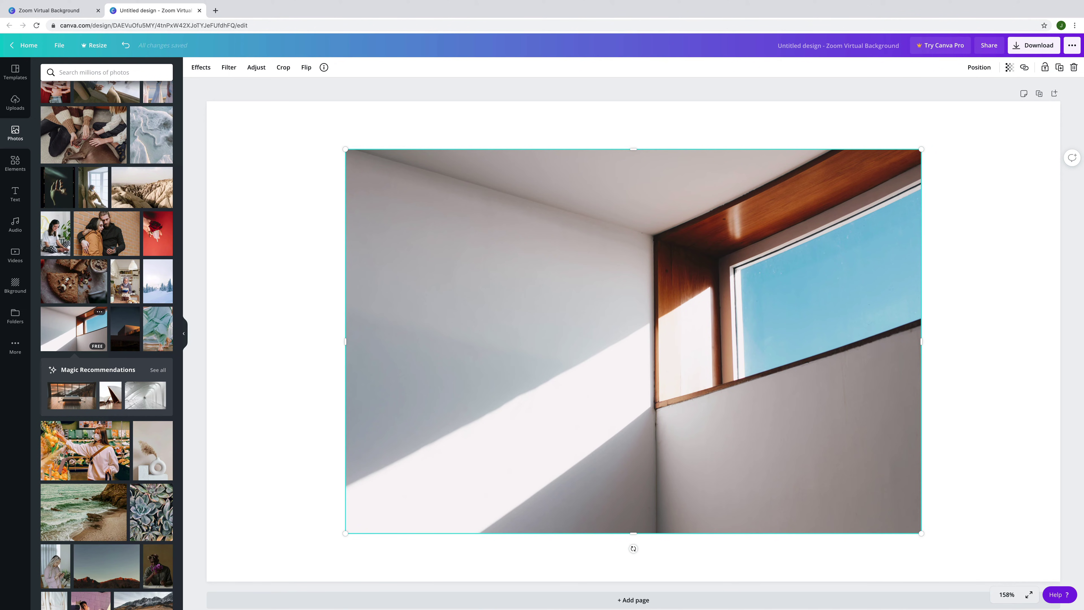
{"action": "left_click", "coordinate": [423, 245]}
{"action": "key", "text": "Delete"}
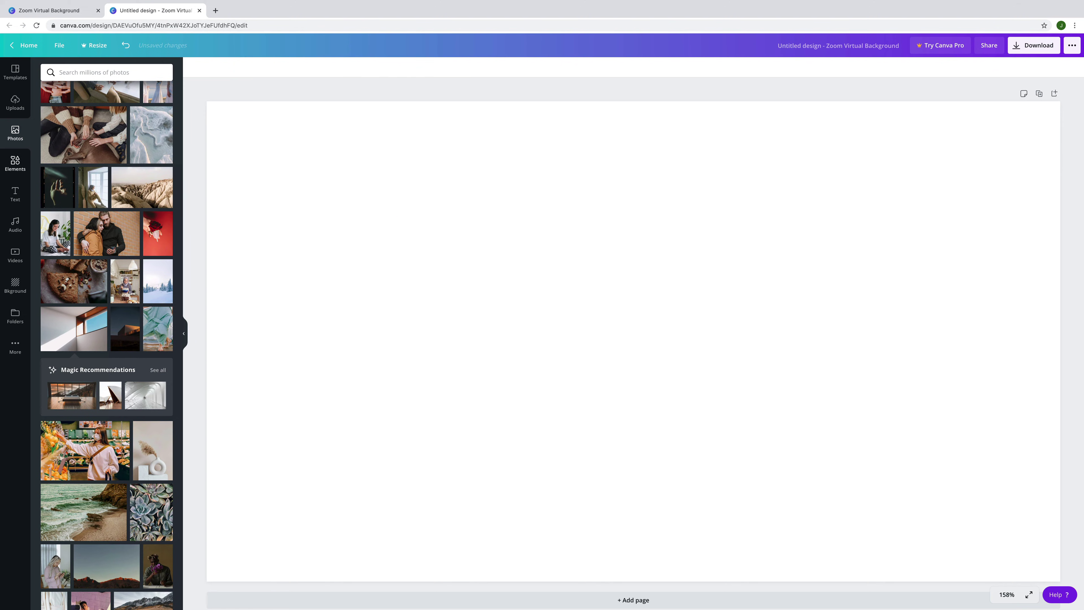
Add the seated doctor illustration from Elements, then delete it
{"action": "left_click", "coordinate": [15, 162]}
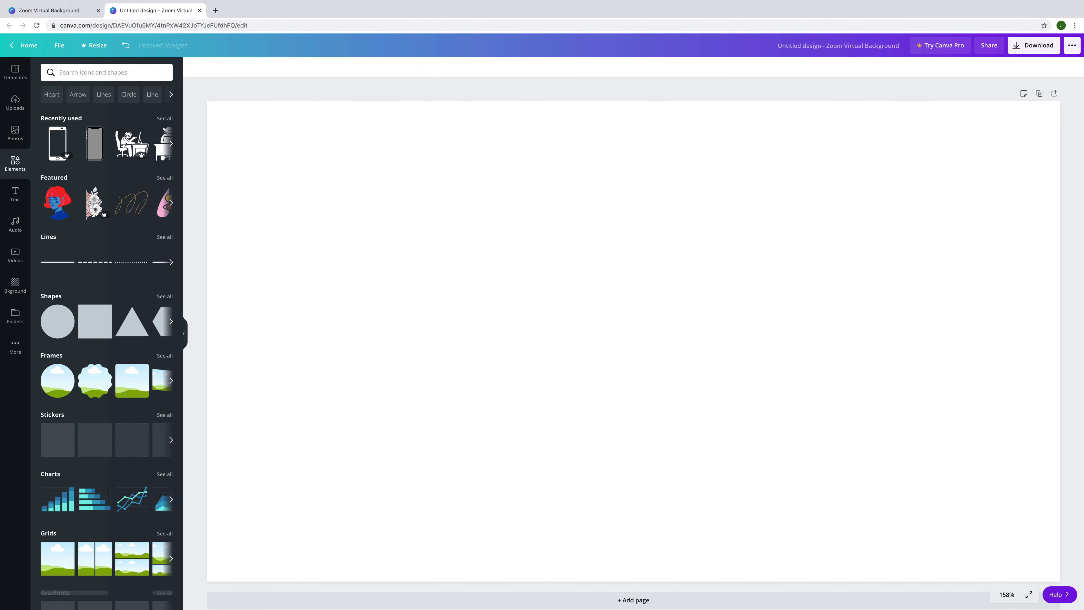
{"action": "scroll", "coordinate": [106, 342], "scroll_direction": "down", "scroll_amount": 10}
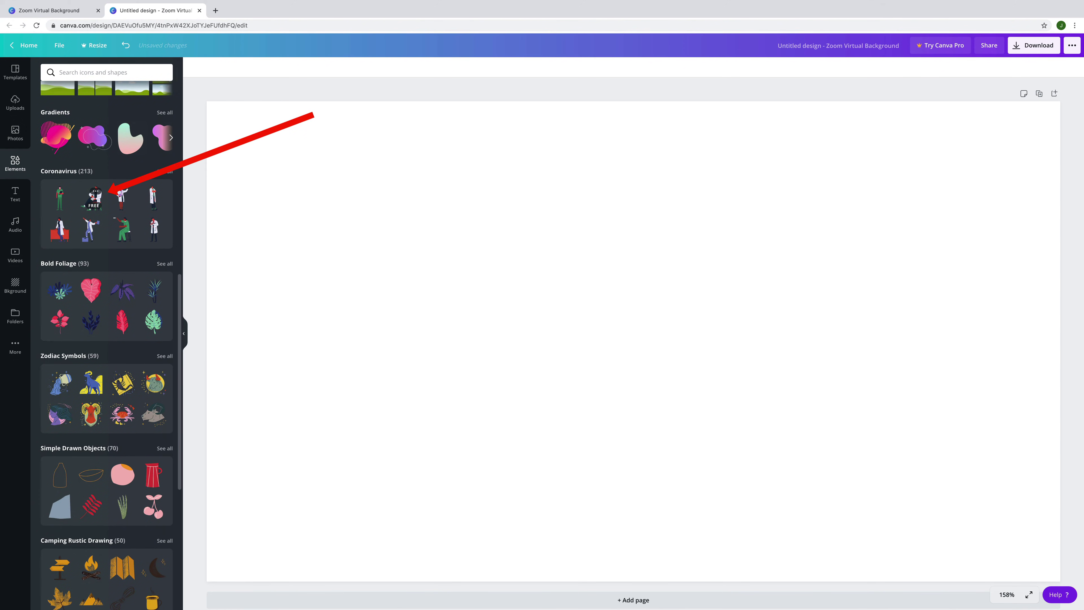
{"action": "left_click", "coordinate": [94, 198]}
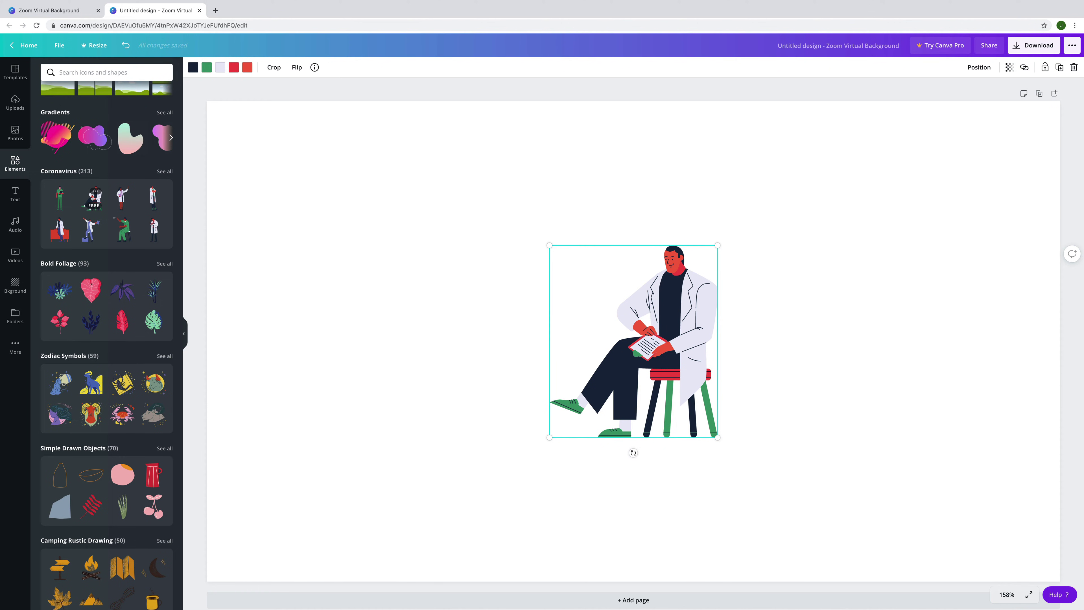
{"action": "key", "text": "Delete"}
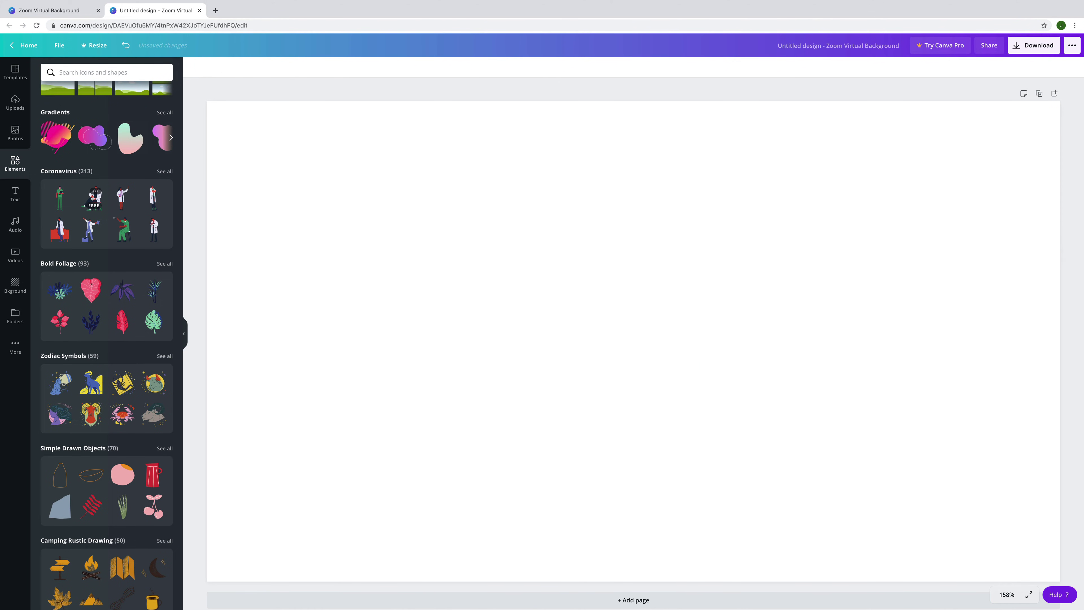
Add the ACTION outline text style and replace the word with the user's first name
{"action": "left_click", "coordinate": [15, 194]}
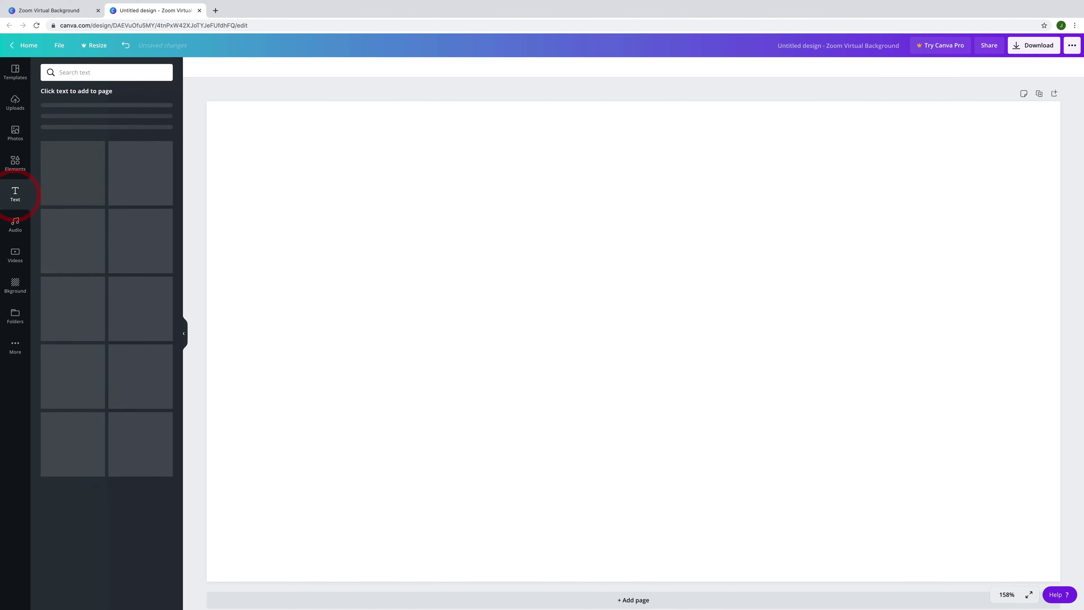
{"action": "scroll", "coordinate": [106, 342], "scroll_direction": "down", "scroll_amount": 10}
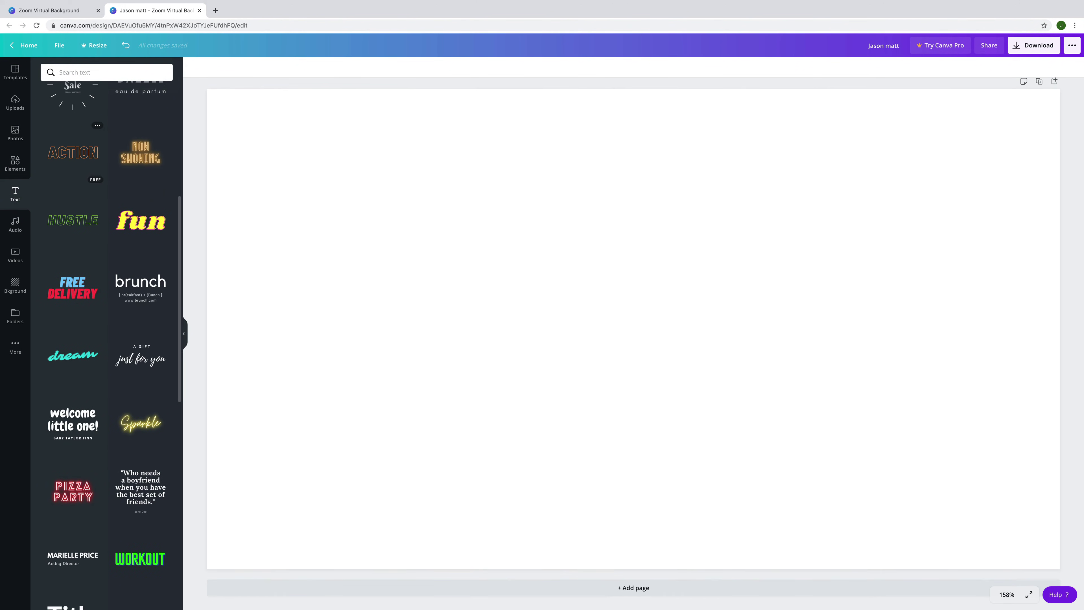
{"action": "left_click", "coordinate": [73, 153]}
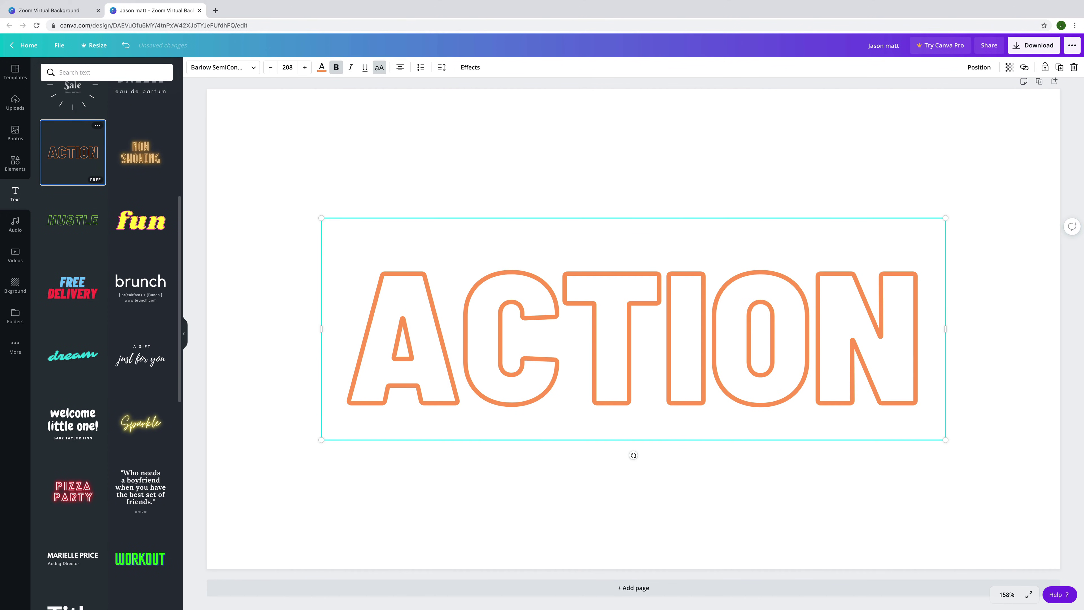
{"action": "left_click", "coordinate": [478, 337]}
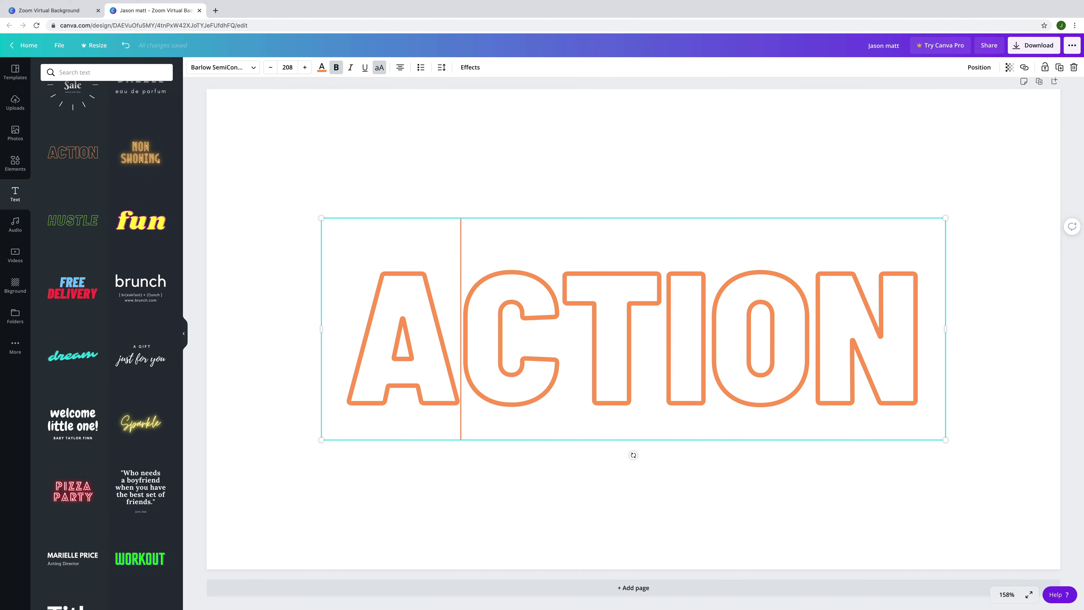
{"action": "key", "text": "Left"}
{"action": "key", "text": "shift+Right"}
{"action": "key", "text": "shift+Right"}
{"action": "key", "text": "shift+Right"}
{"action": "key", "text": "shift+Right"}
{"action": "key", "text": "shift+Right"}
{"action": "key", "text": "shift+Right"}
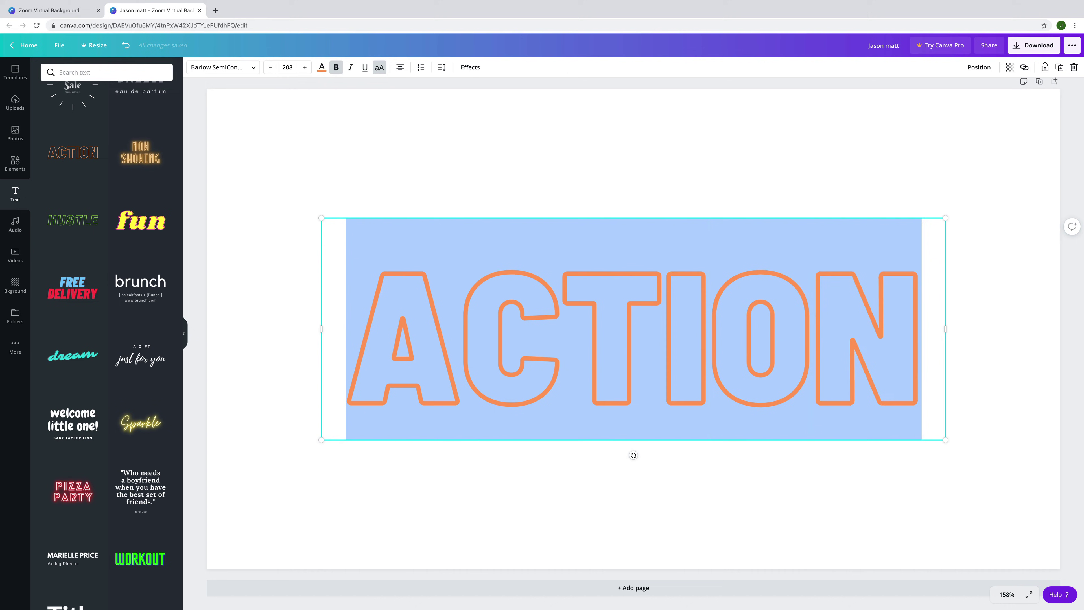
{"action": "type", "text": "JASON"}
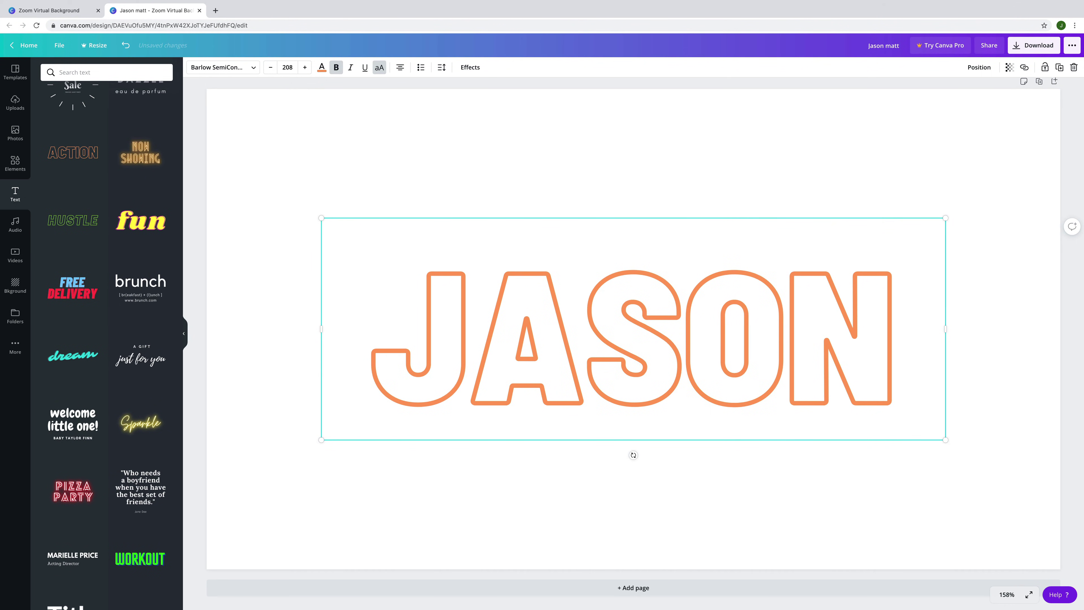
{"action": "key", "text": "shift+Left"}
{"action": "key", "text": "shift+Left"}
{"action": "key", "text": "shift+Left"}
{"action": "key", "text": "shift+Left"}
{"action": "key", "text": "shift+Left"}
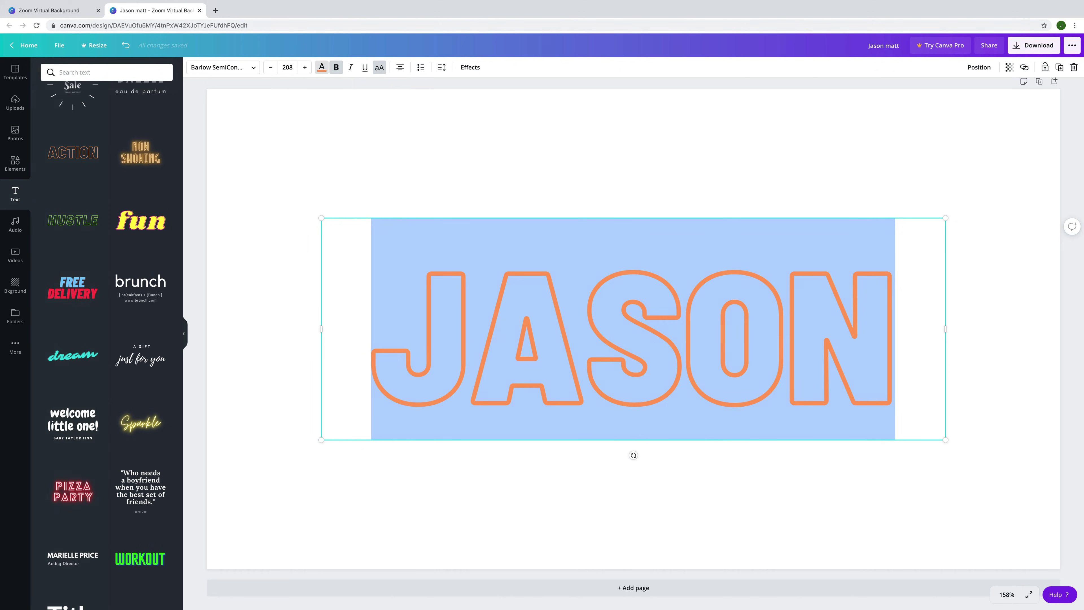
Make the name's outline dark blue and turn off Bold, leaving the font unchanged
{"action": "left_click", "coordinate": [322, 67]}
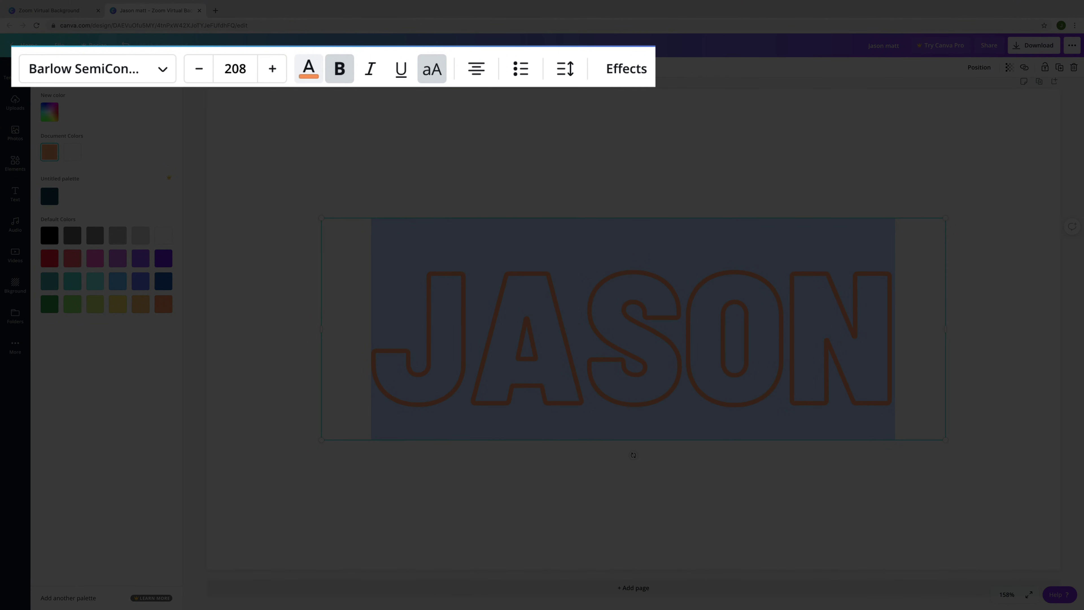
{"action": "left_click", "coordinate": [95, 235]}
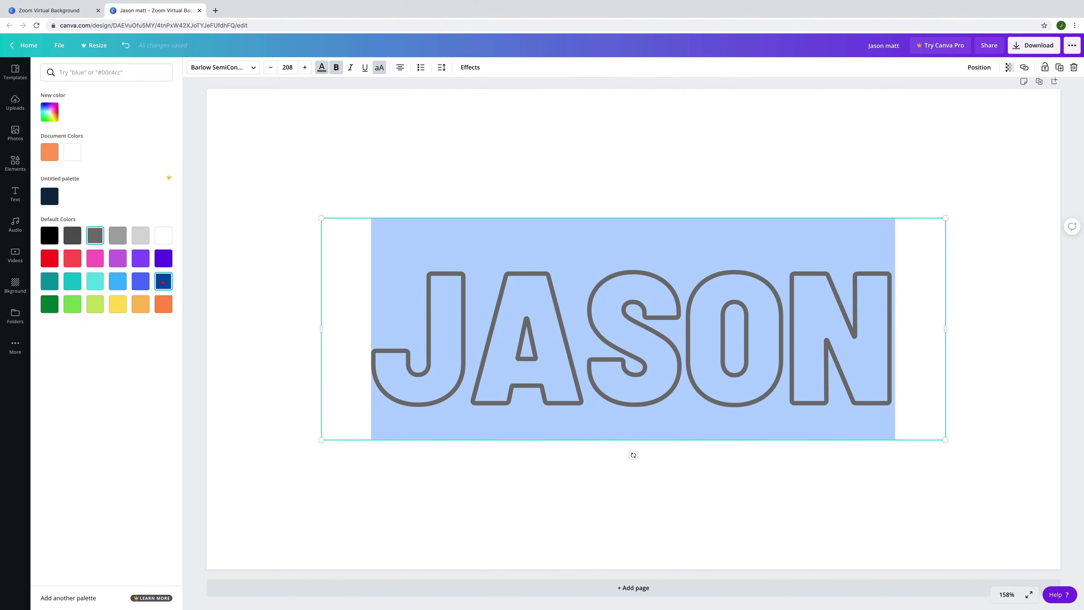
{"action": "left_click", "coordinate": [164, 281]}
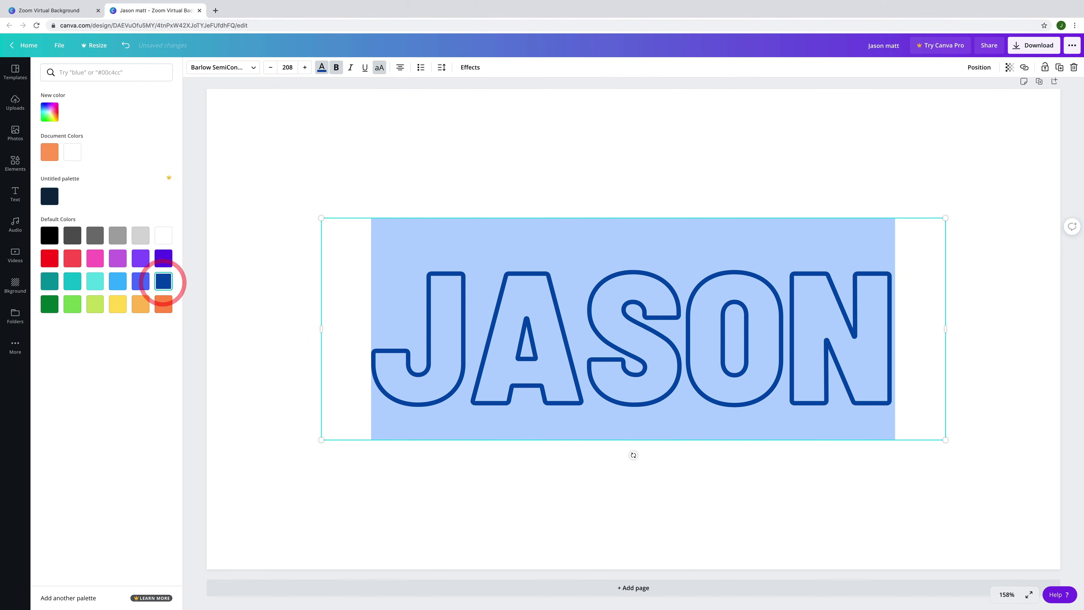
{"action": "left_click", "coordinate": [336, 67]}
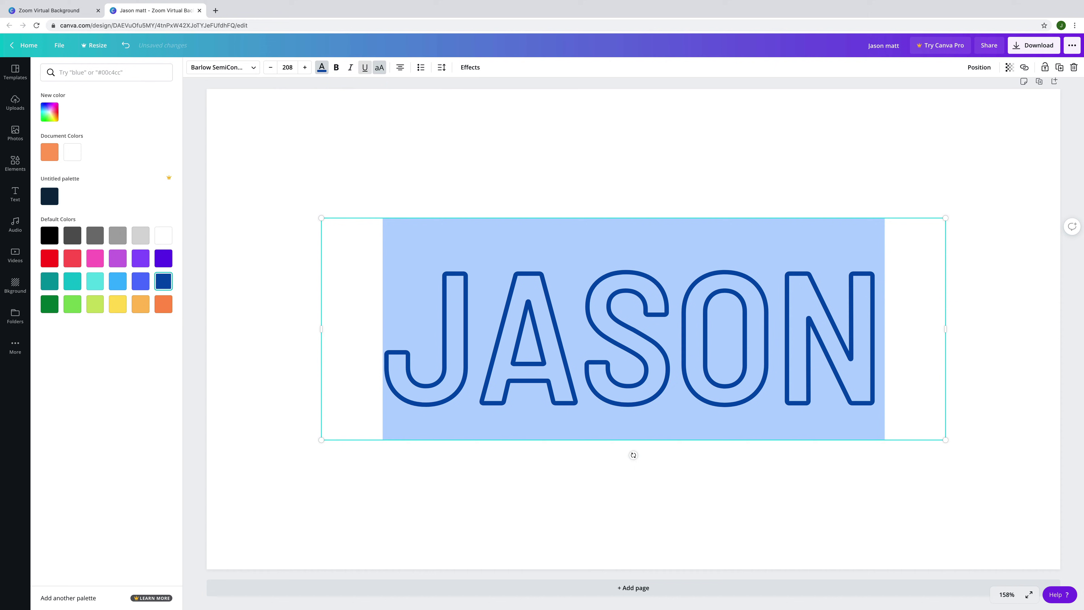
{"action": "left_click", "coordinate": [254, 67]}
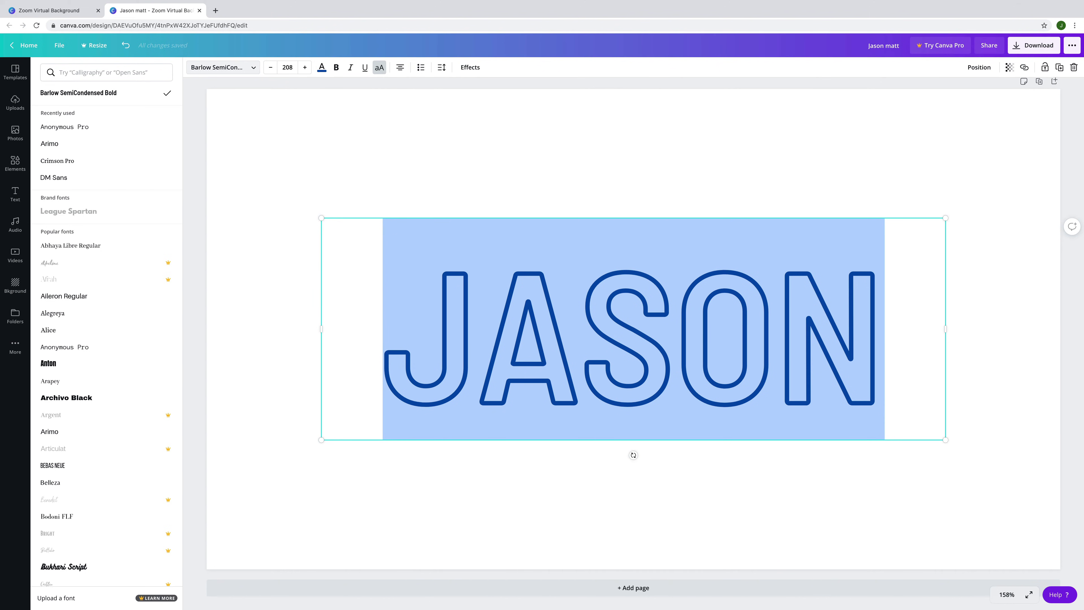
{"action": "left_click", "coordinate": [405, 187]}
{"action": "left_click", "coordinate": [552, 288]}
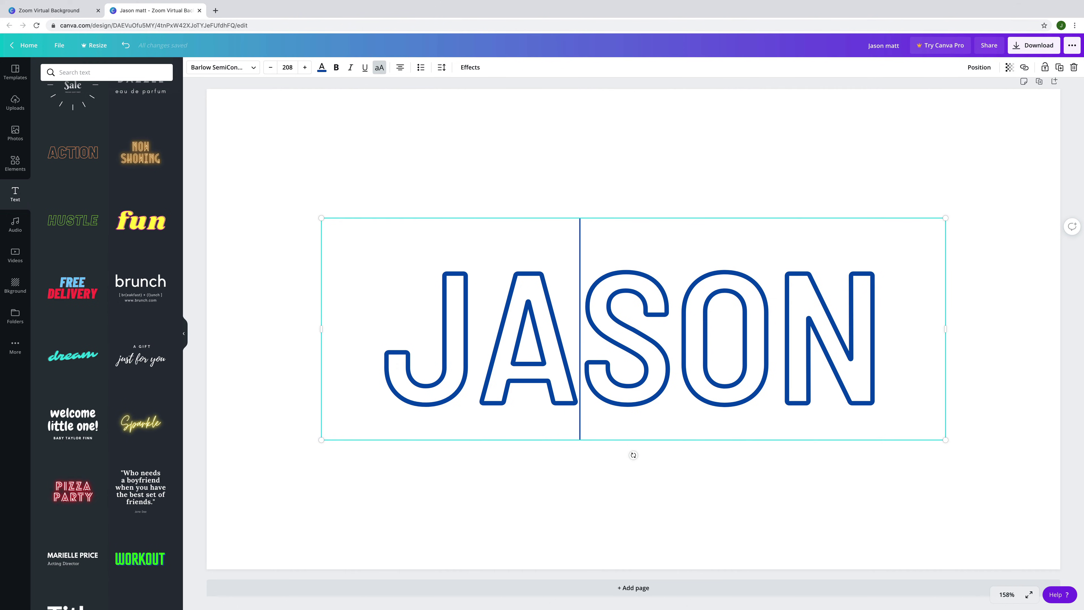
{"action": "scroll", "coordinate": [107, 333], "scroll_direction": "down", "scroll_amount": 1}
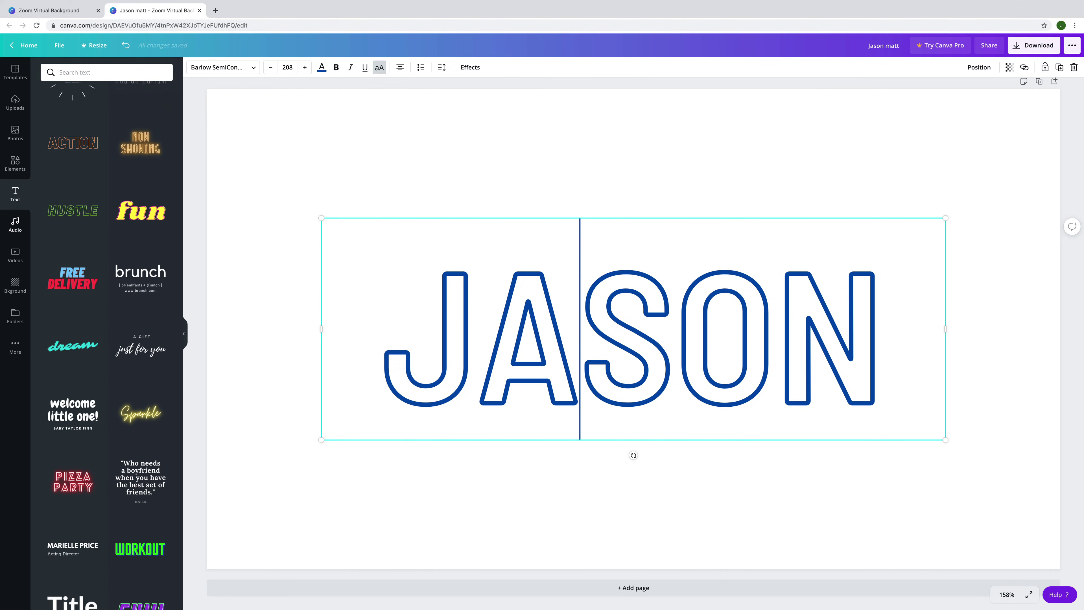
Browse the Audio library, then the stock Videos library in the sidebar
{"action": "left_click", "coordinate": [15, 224]}
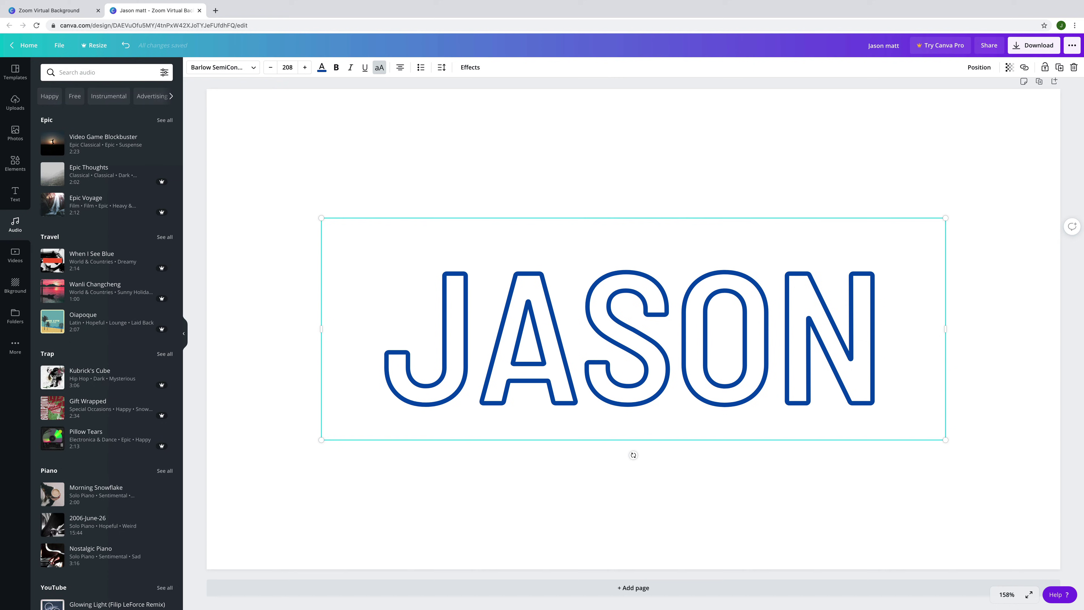
{"action": "left_click", "coordinate": [15, 254]}
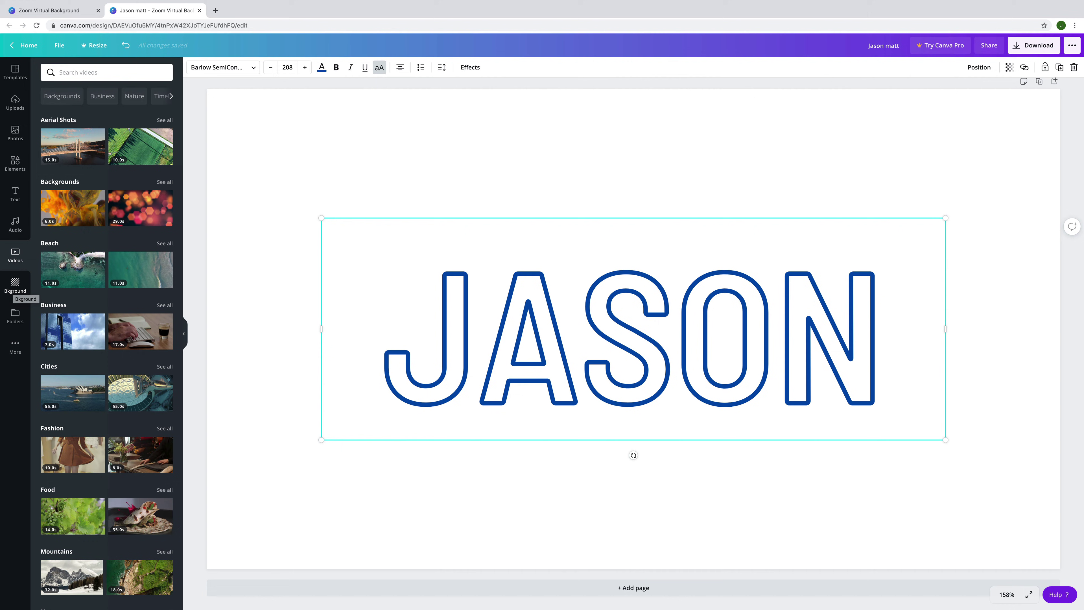
Try mint, dark teal and yellow backgrounds, then apply the grey plaster texture
{"action": "left_click", "coordinate": [15, 284]}
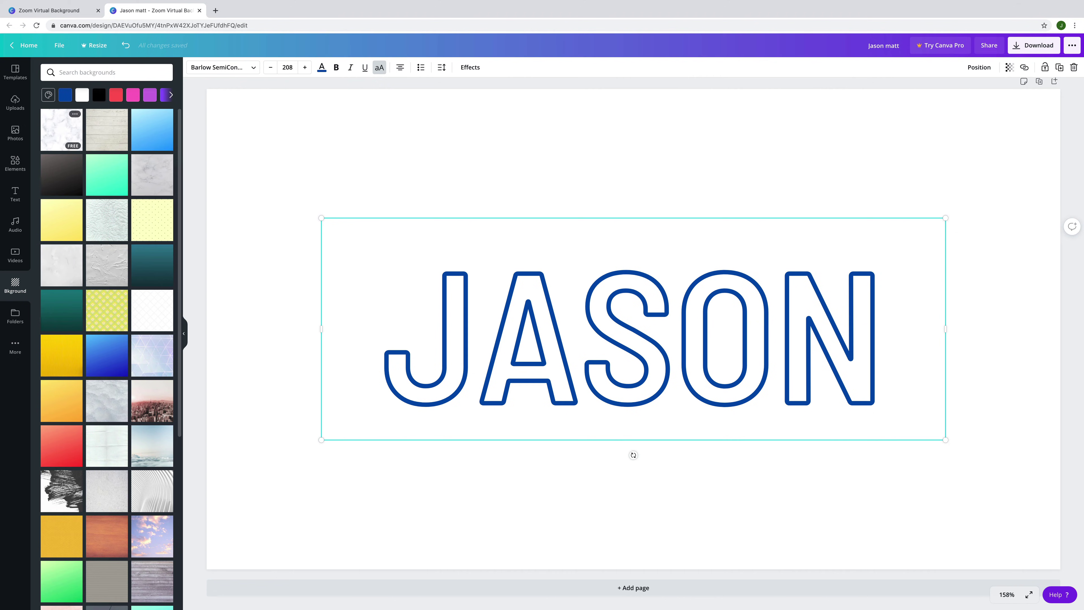
{"action": "left_click", "coordinate": [103, 174]}
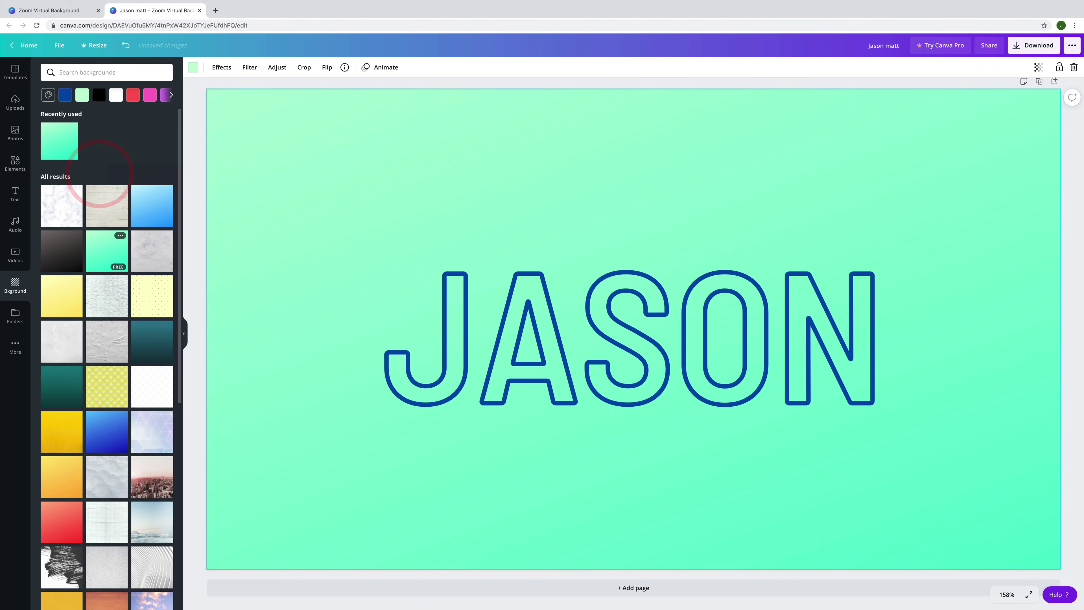
{"action": "left_click", "coordinate": [148, 340]}
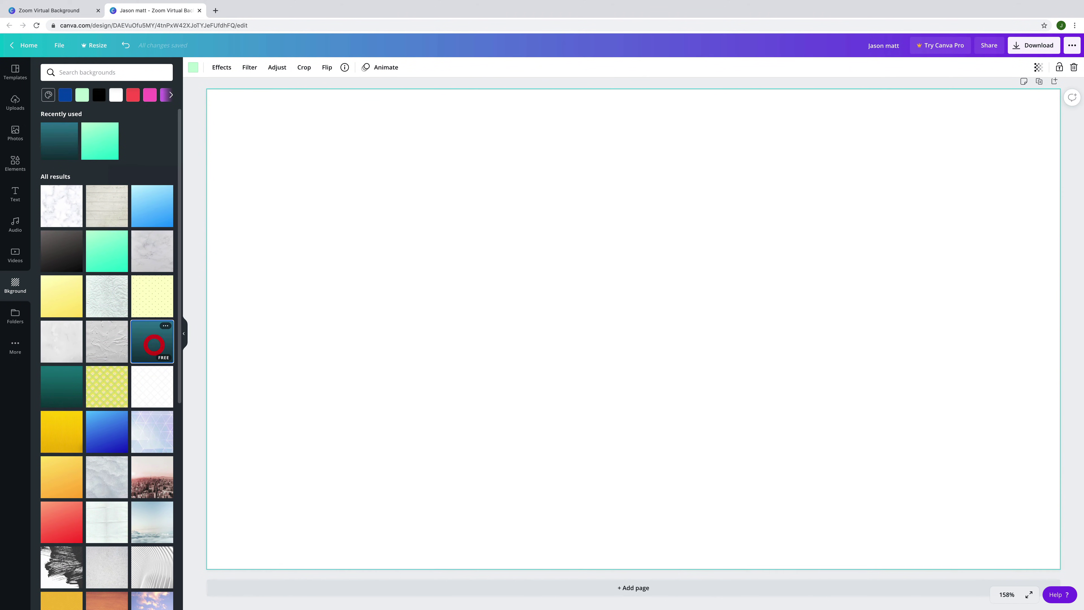
{"action": "left_click", "coordinate": [124, 383]}
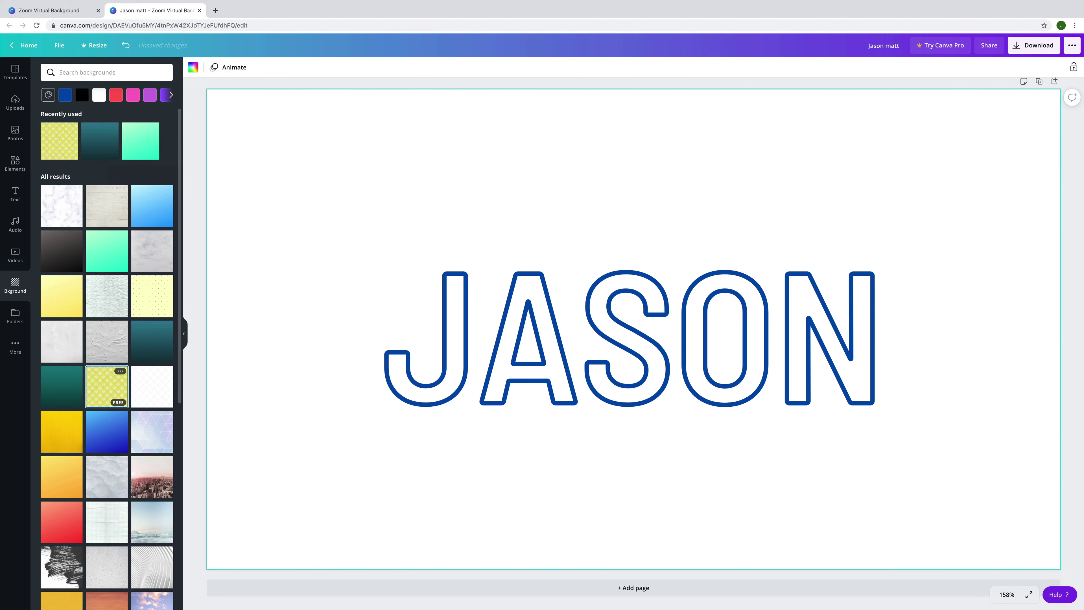
{"action": "left_click", "coordinate": [104, 336]}
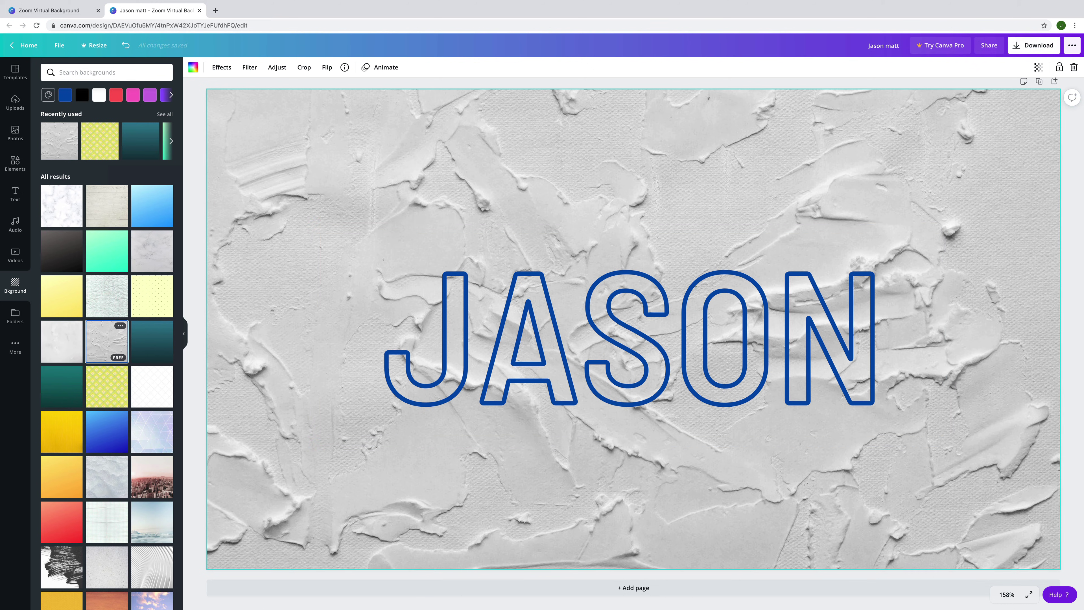
Open the Download panel showing PNG at 1280 × 720 px
{"action": "left_click", "coordinate": [1035, 44]}
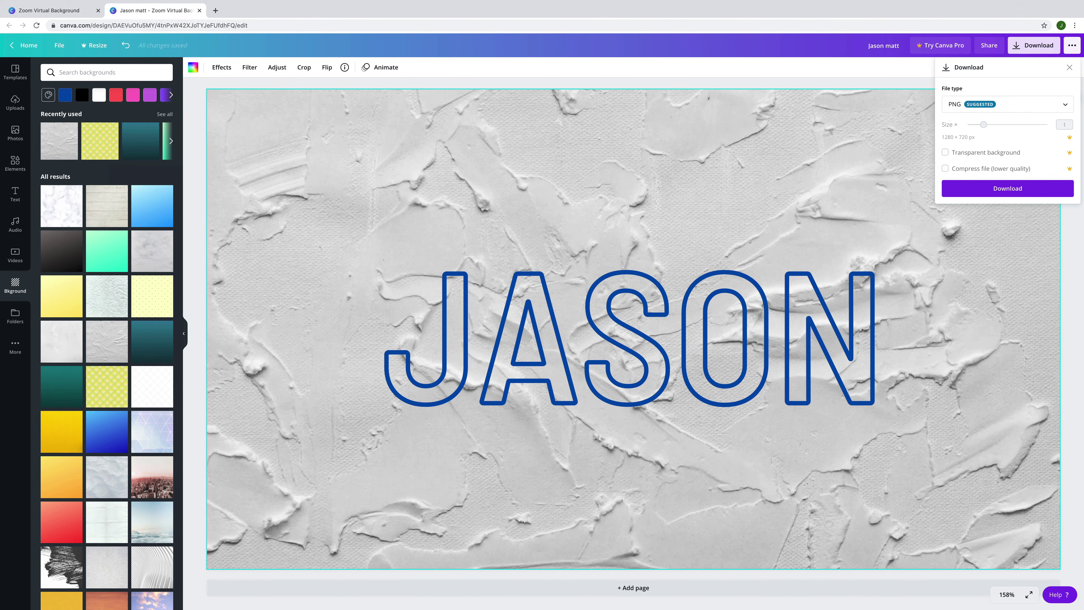
Close the name design's tab to return to the Green Classroom Blackboard template
{"action": "key", "text": "ctrl+w"}
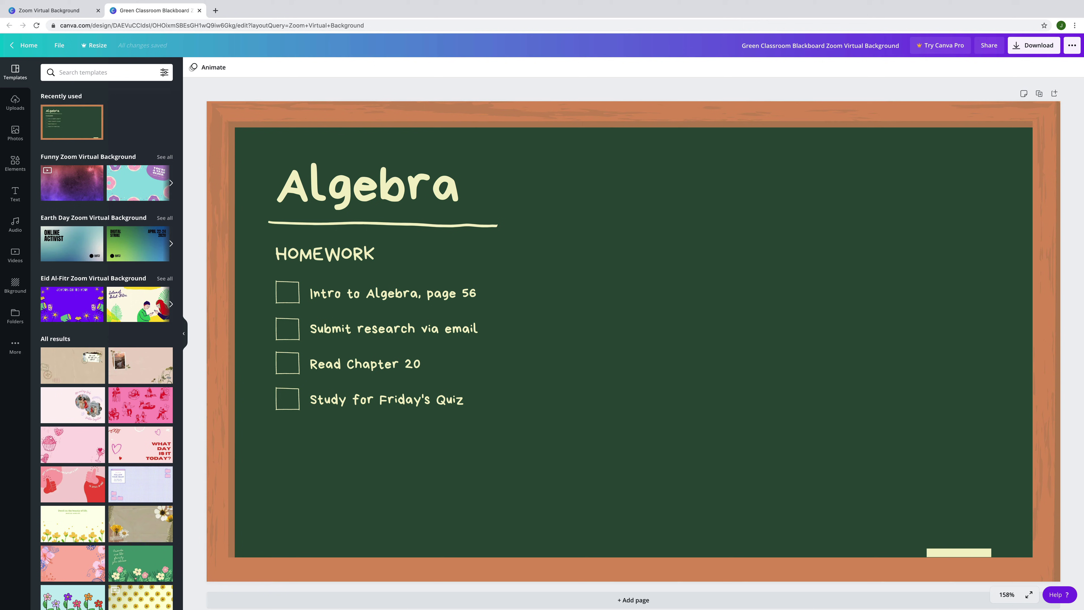
Replace the word Algebra in the blackboard heading with Chemistry
{"action": "left_click", "coordinate": [423, 183]}
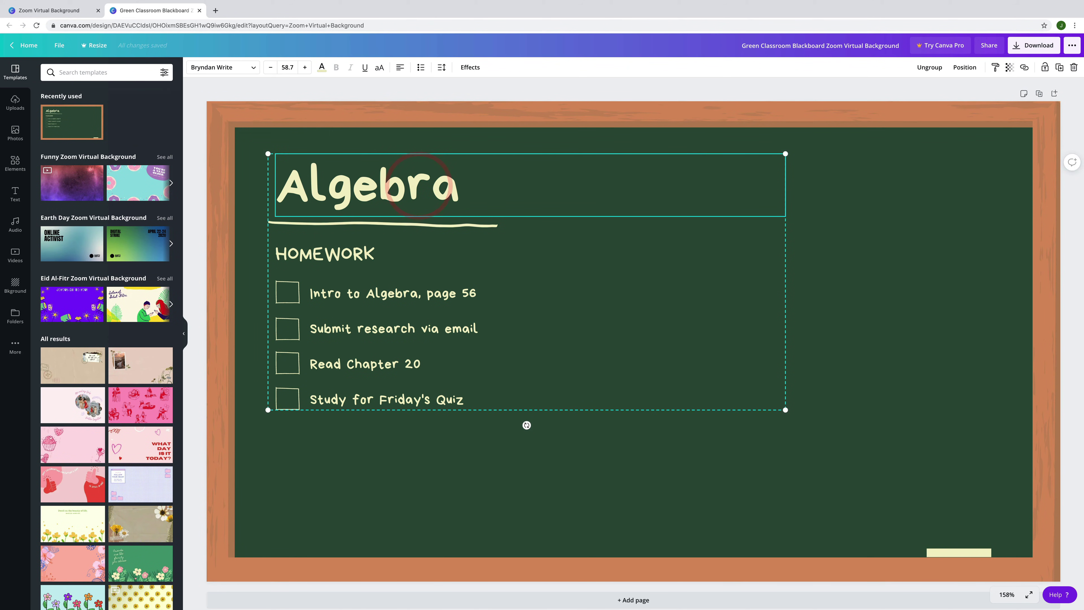
{"action": "double_click", "coordinate": [457, 184]}
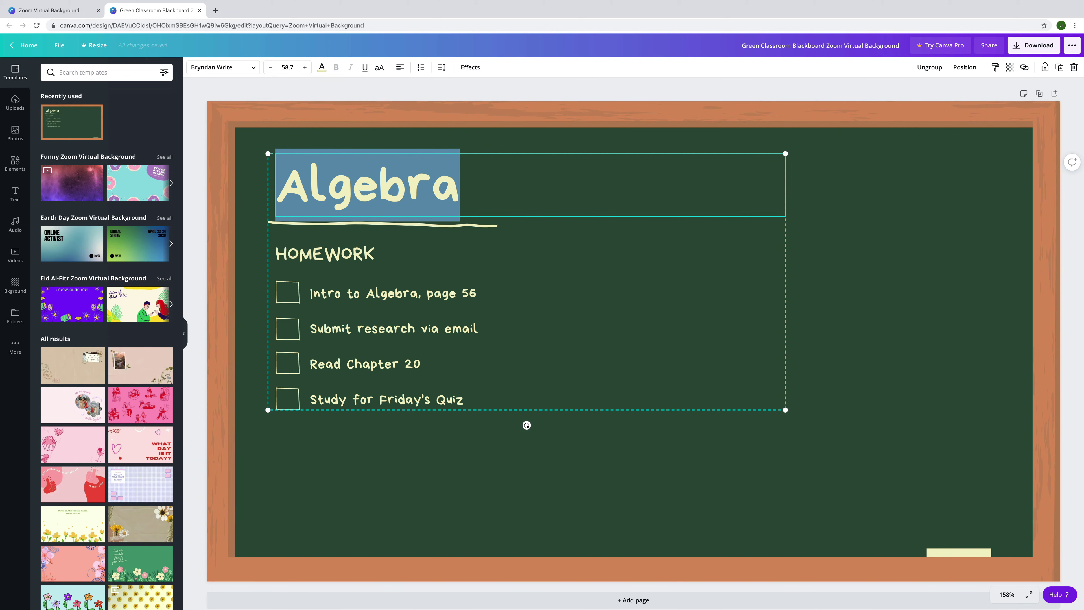
{"action": "type", "text": "Chemis"}
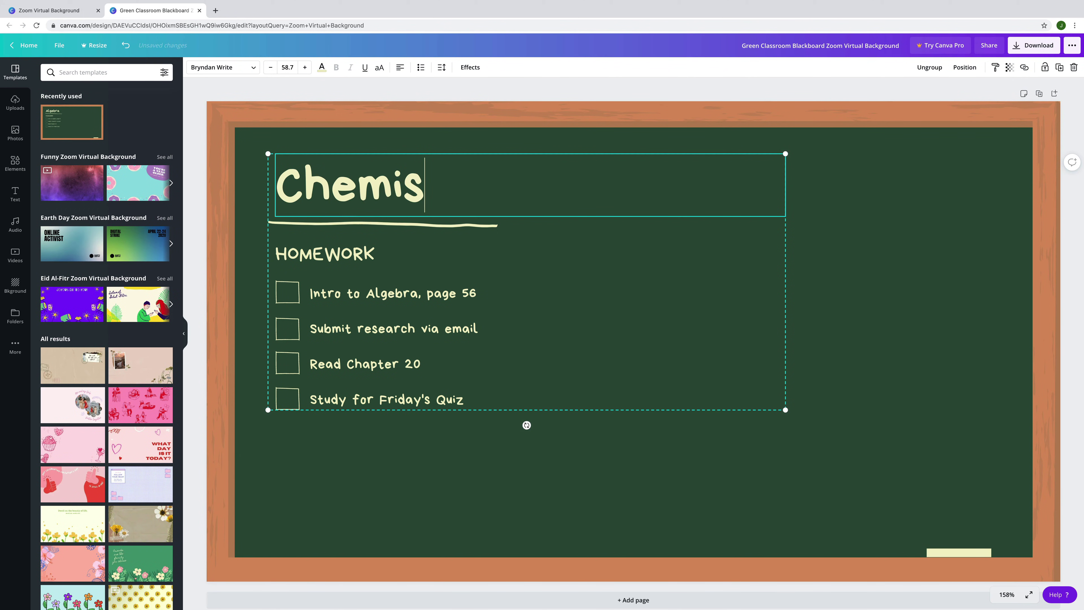
{"action": "type", "text": "try"}
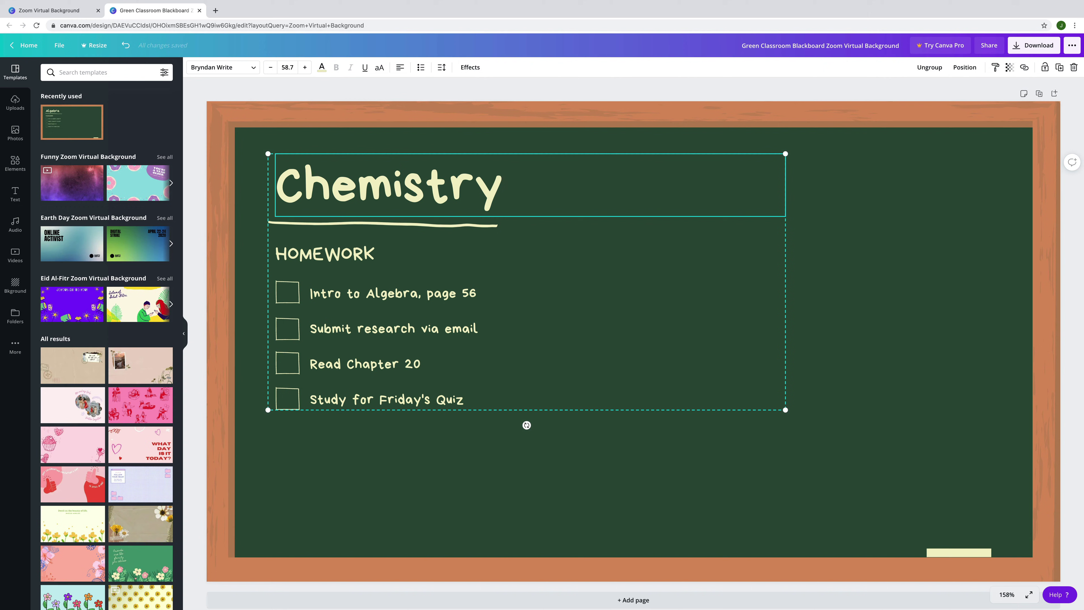
{"action": "left_click", "coordinate": [336, 250]}
{"action": "left_click", "coordinate": [353, 294]}
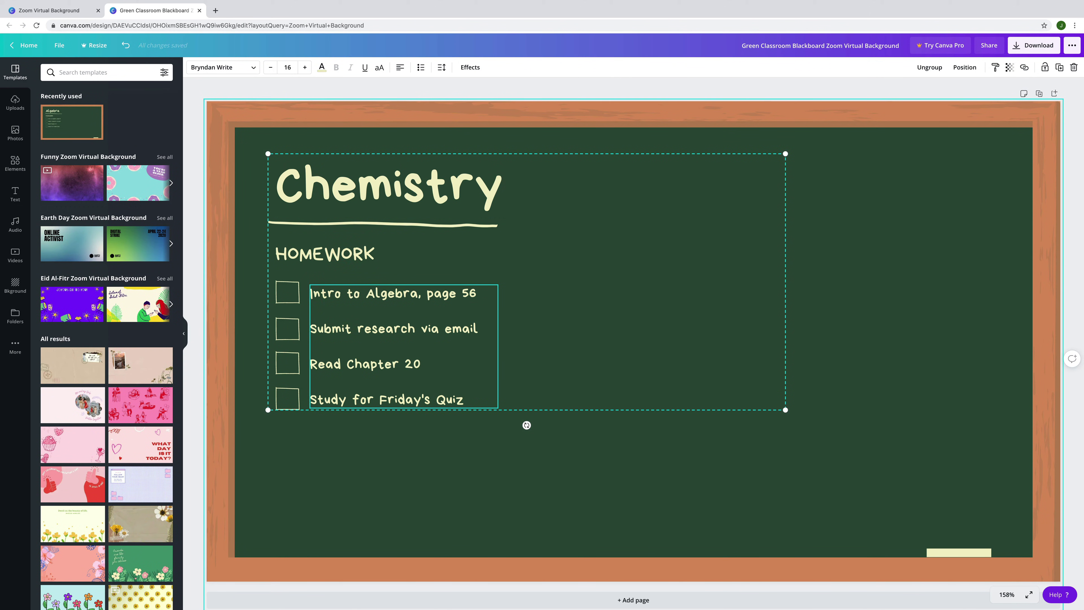
Try red, light pink, cream and light grey, then make the board surface bright pink
{"action": "left_click", "coordinate": [330, 137]}
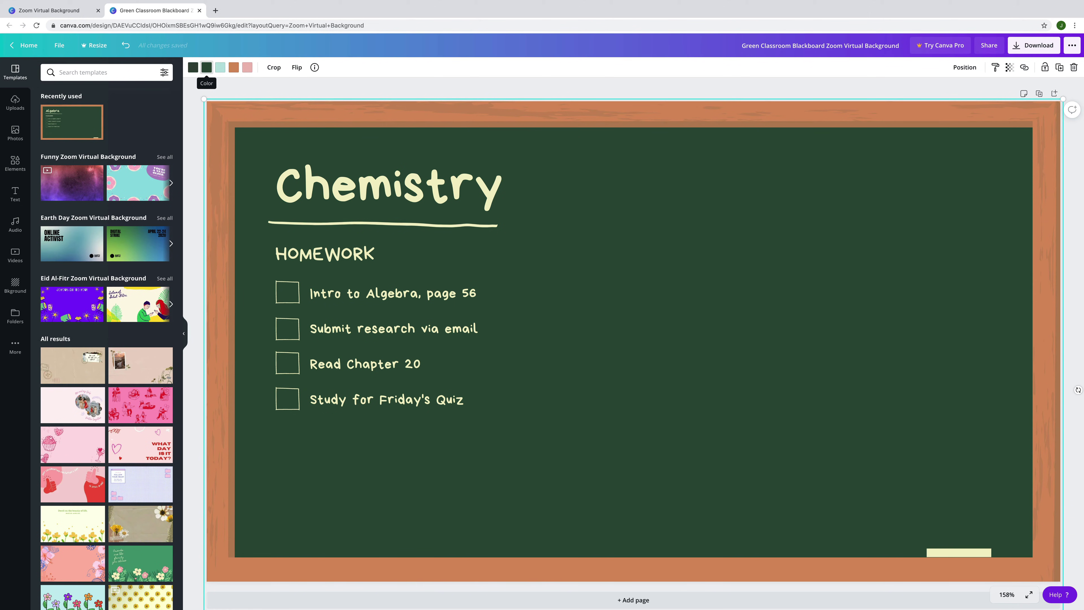
{"action": "left_click", "coordinate": [207, 67]}
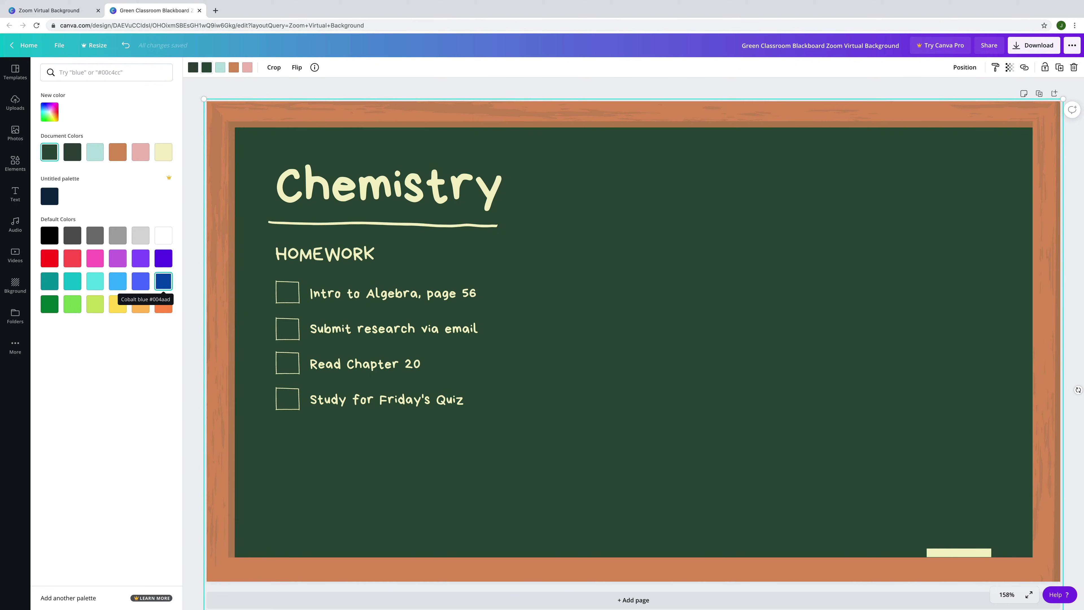
{"action": "left_click", "coordinate": [49, 258]}
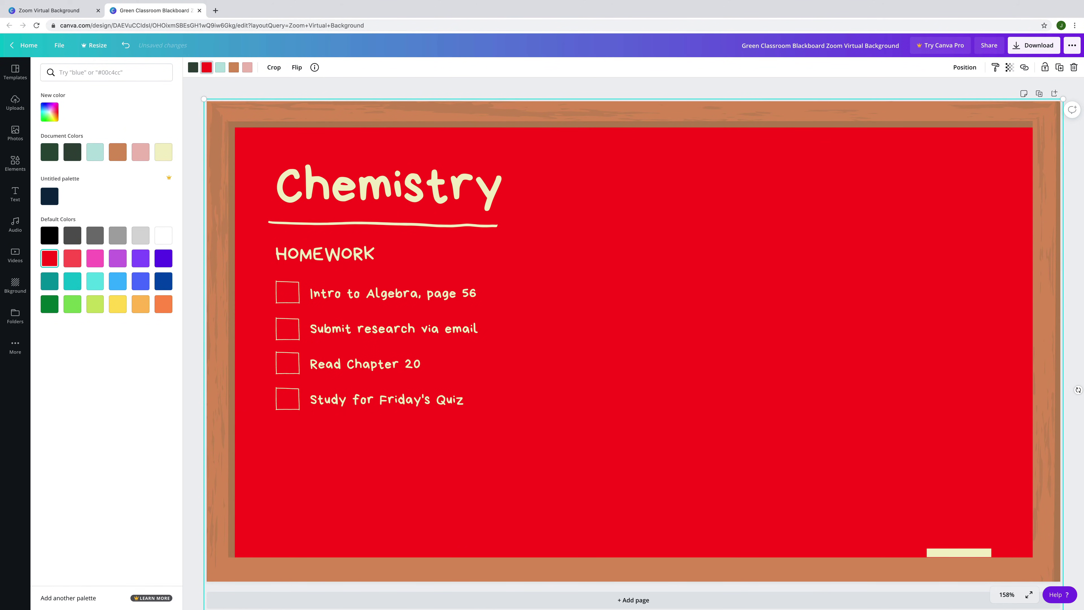
{"action": "left_click", "coordinate": [140, 152]}
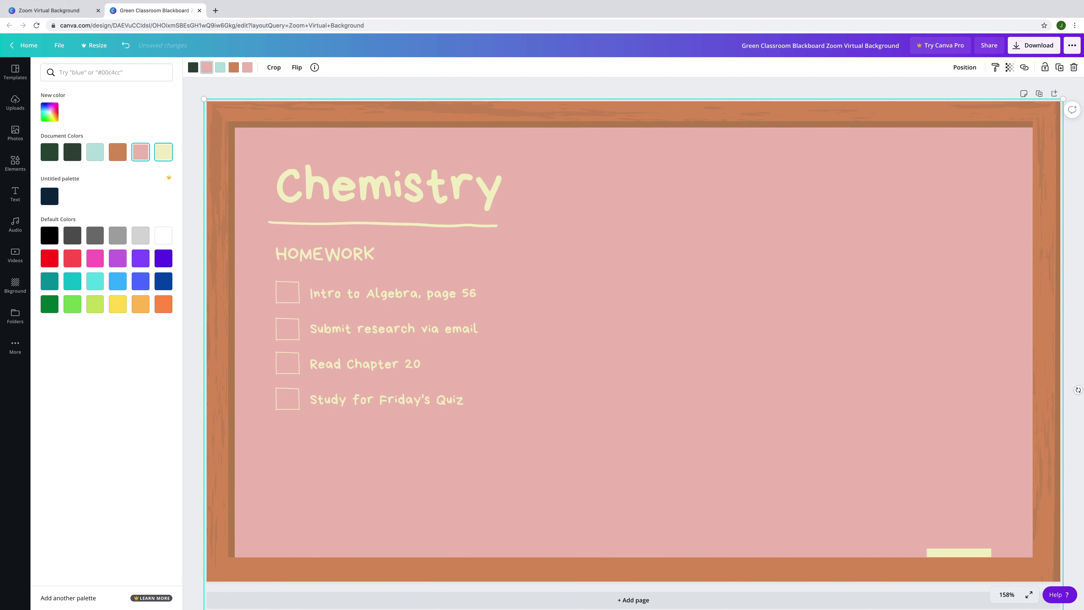
{"action": "left_click", "coordinate": [163, 152]}
{"action": "left_click", "coordinate": [141, 235]}
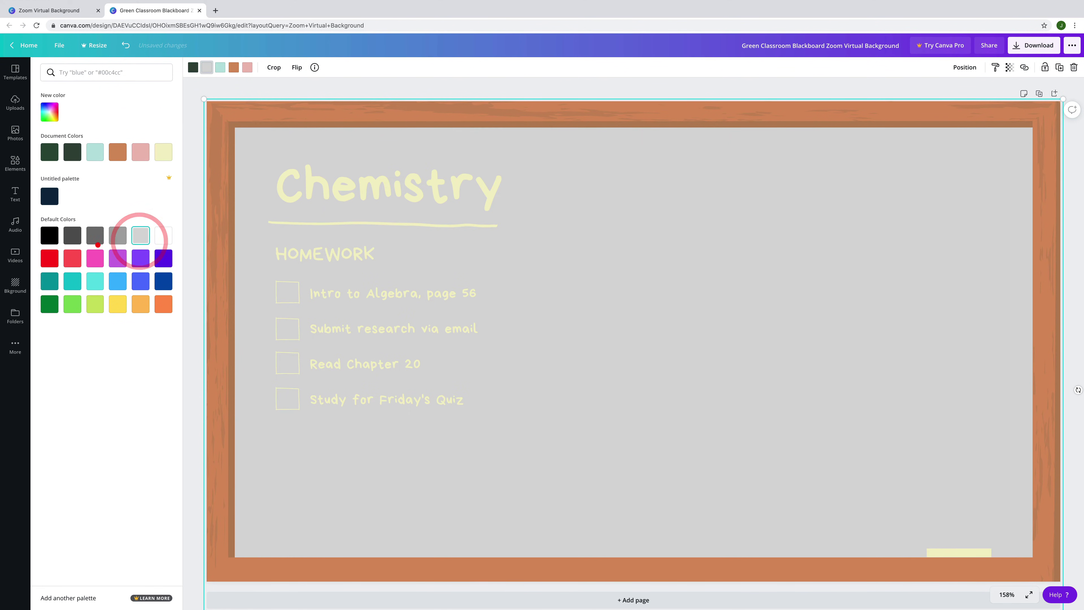
{"action": "left_click", "coordinate": [95, 258]}
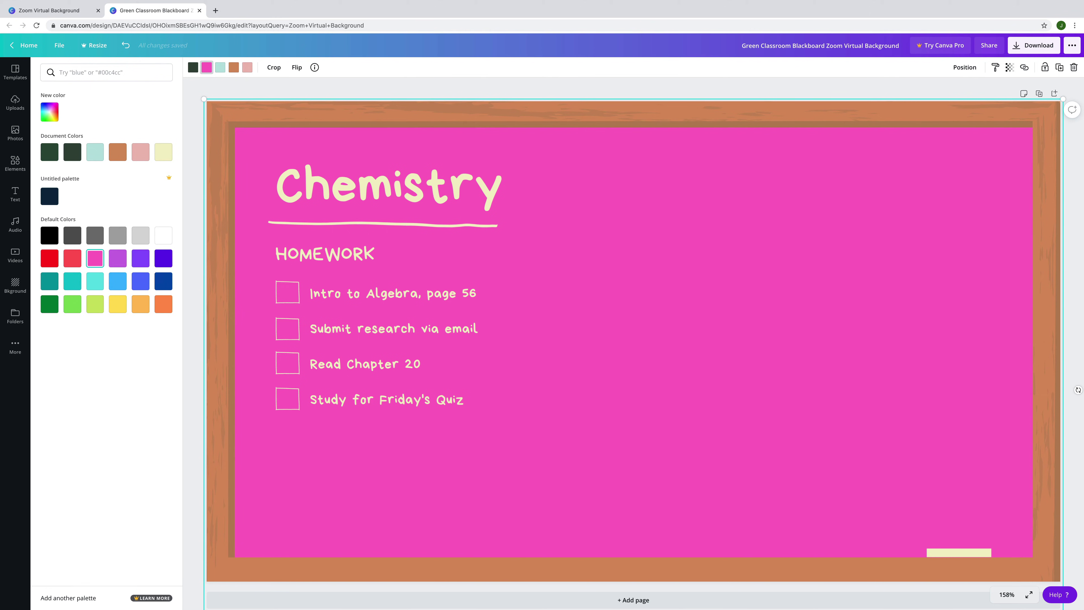
Recolour the board's wooden frame black
{"action": "left_click", "coordinate": [234, 67]}
{"action": "left_click", "coordinate": [50, 235]}
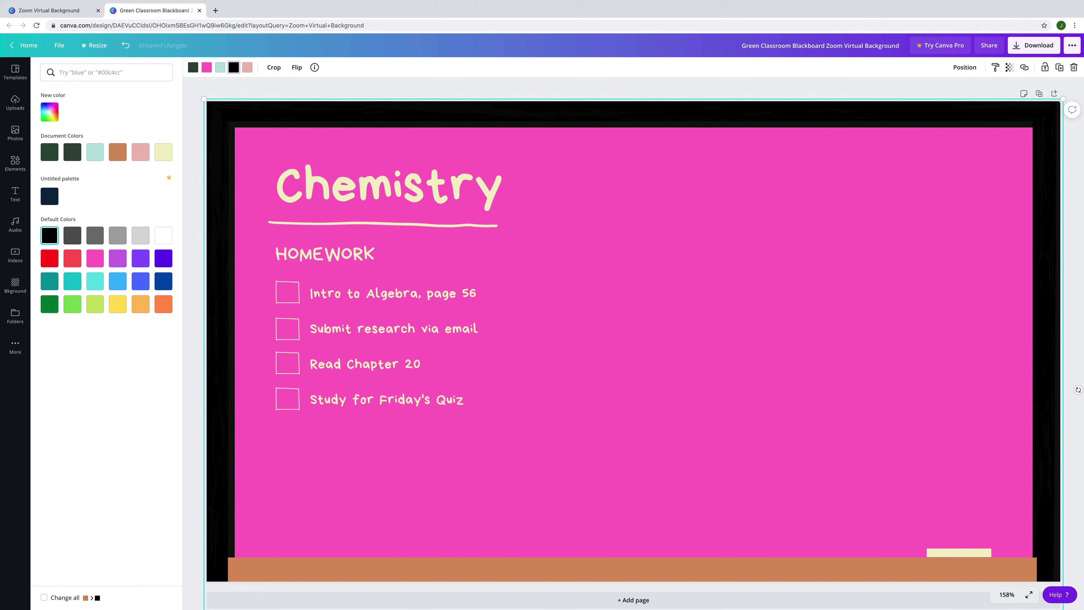
{"action": "left_click", "coordinate": [233, 68]}
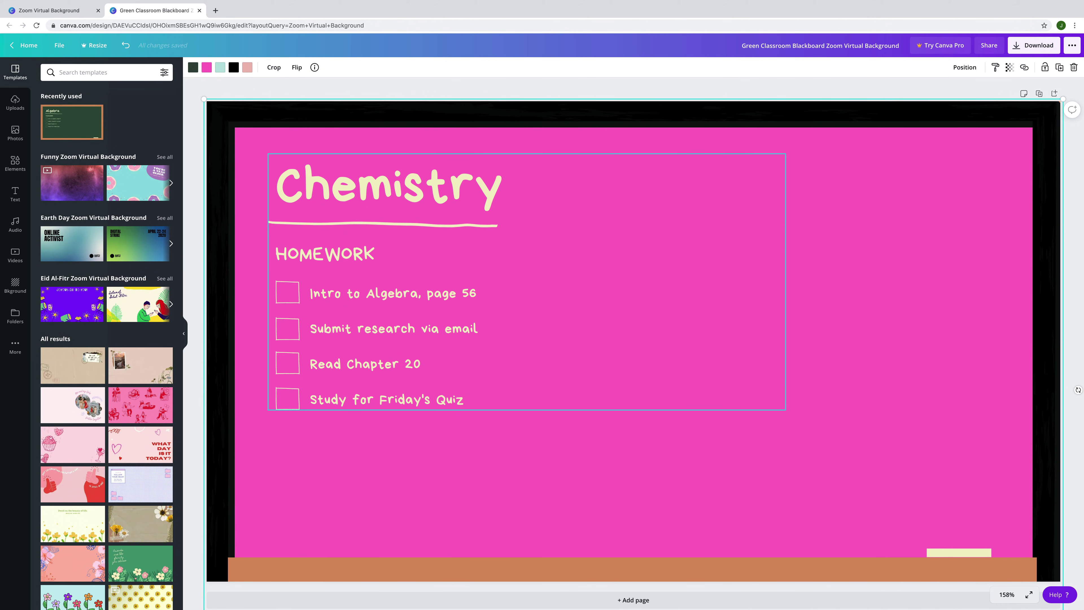
Search the Elements library for 'test tu' to show test tube and flask graphics
{"action": "left_click", "coordinate": [542, 325]}
{"action": "left_click", "coordinate": [510, 449]}
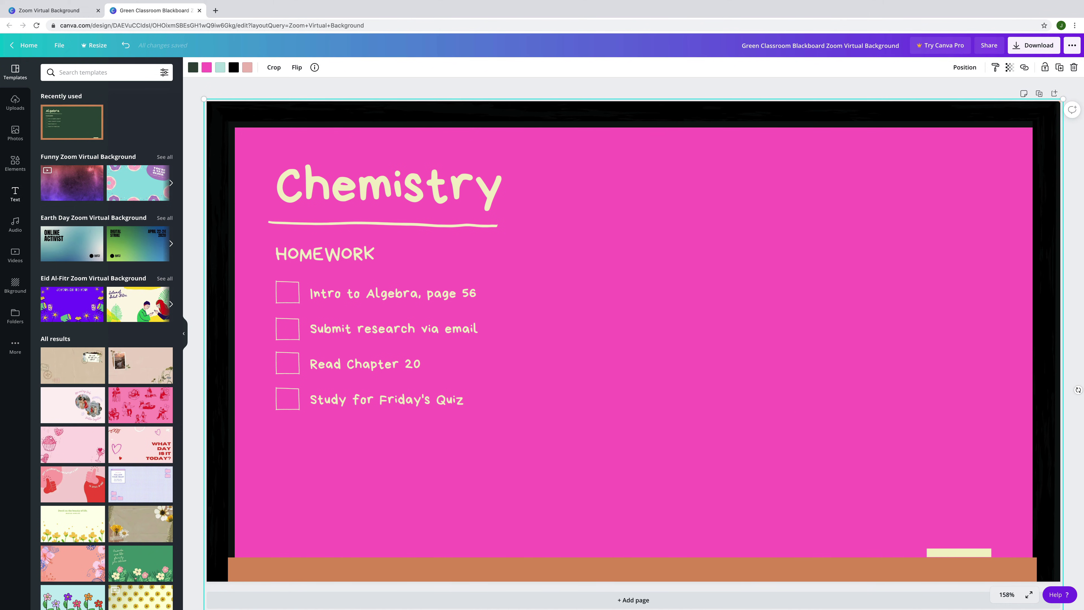
{"action": "left_click", "coordinate": [15, 162]}
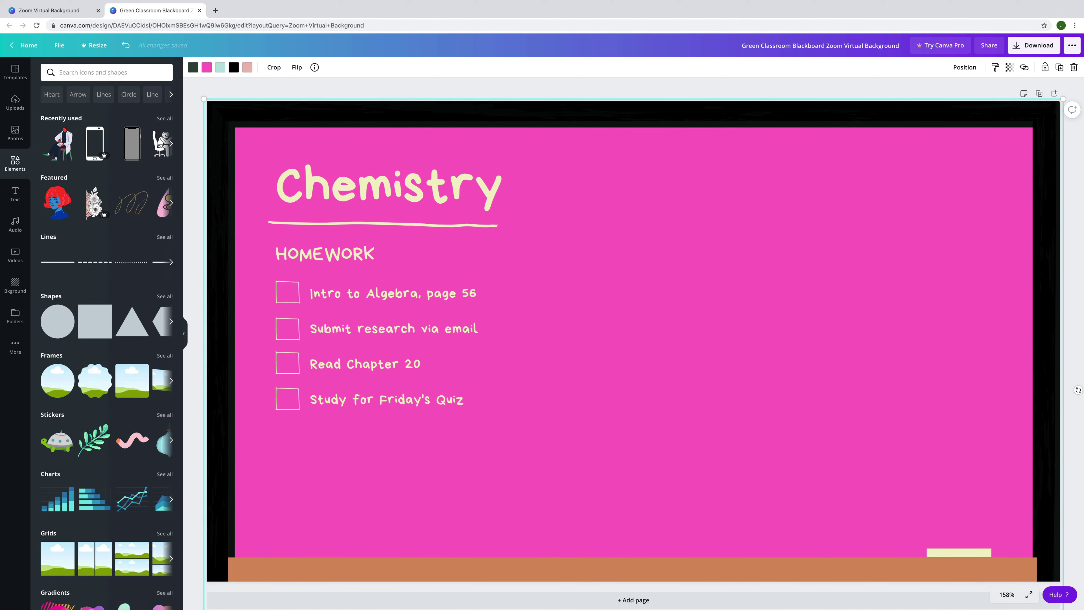
{"action": "left_click", "coordinate": [72, 70]}
{"action": "type", "text": "test tube"}
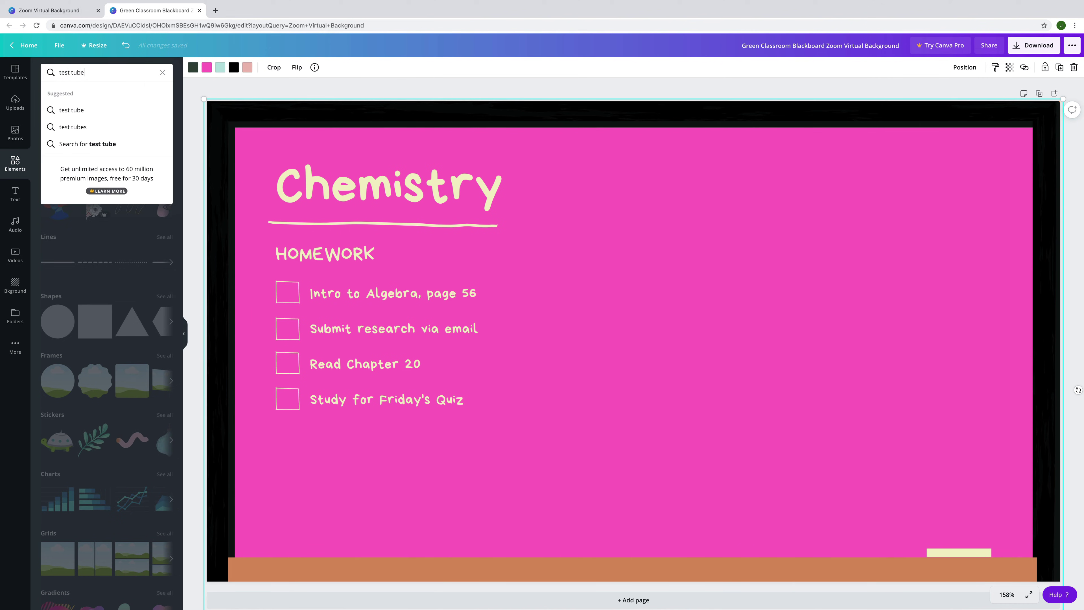
{"action": "key", "text": "Return"}
{"action": "key", "text": "Escape"}
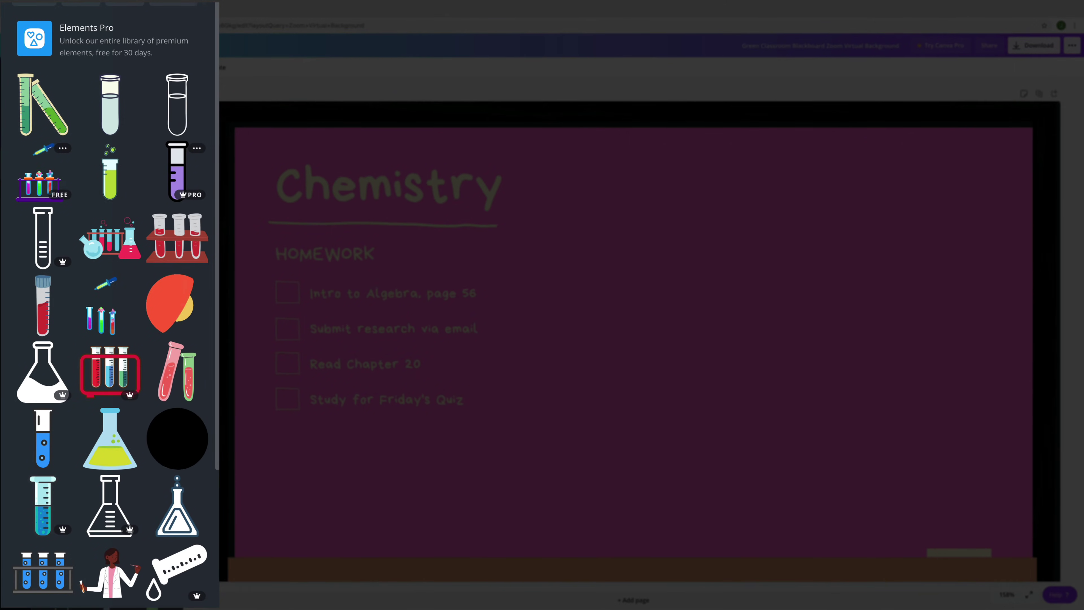
{"action": "mouse_move", "coordinate": [190, 195]}
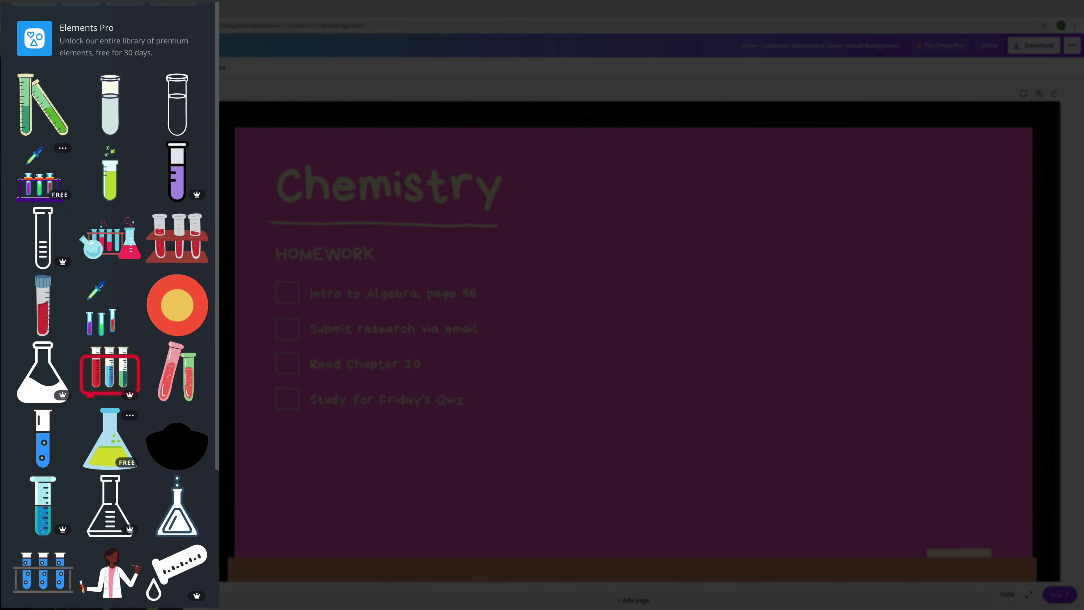
Add the yellow conical flask, shrink it to about 107 by 122, and place it beside the Chemistry title
{"action": "left_click", "coordinate": [106, 390]}
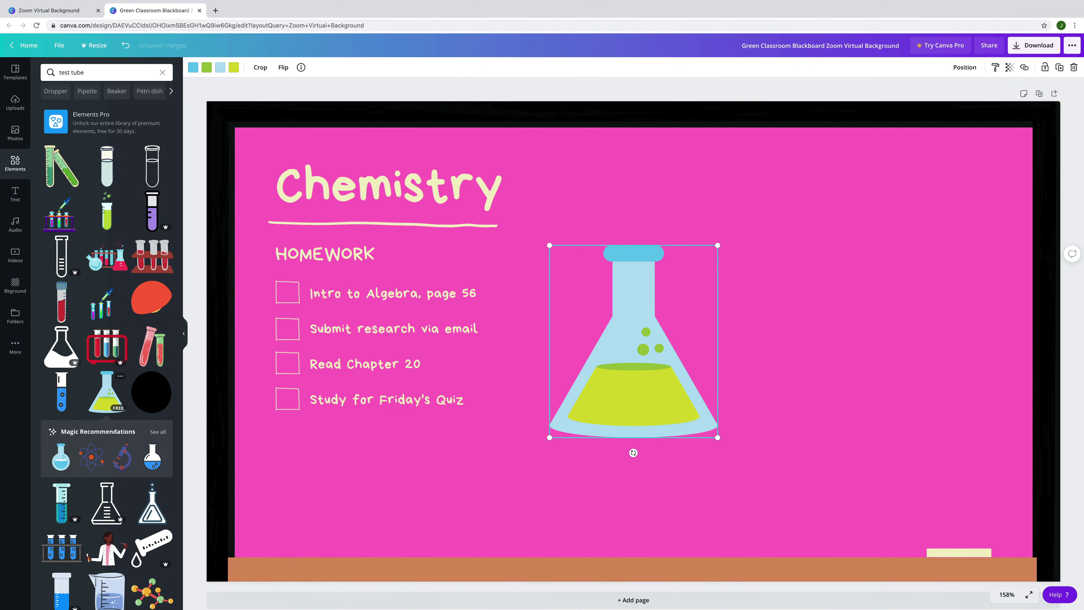
{"action": "left_click_drag", "start_coordinate": [634, 341], "coordinate": [613, 424]}
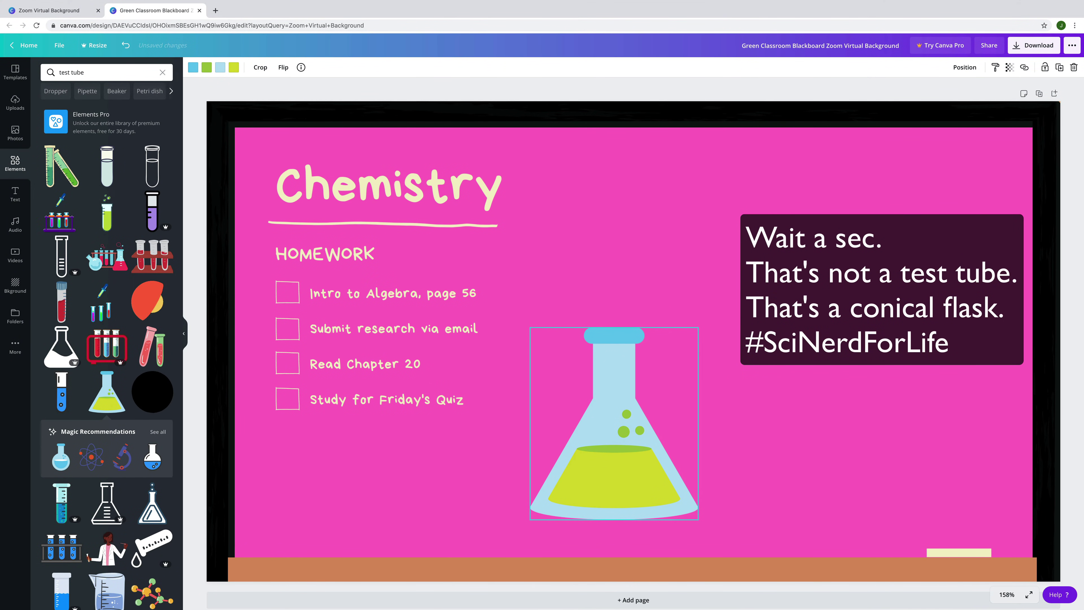
{"action": "left_click_drag", "start_coordinate": [682, 469], "coordinate": [646, 474]}
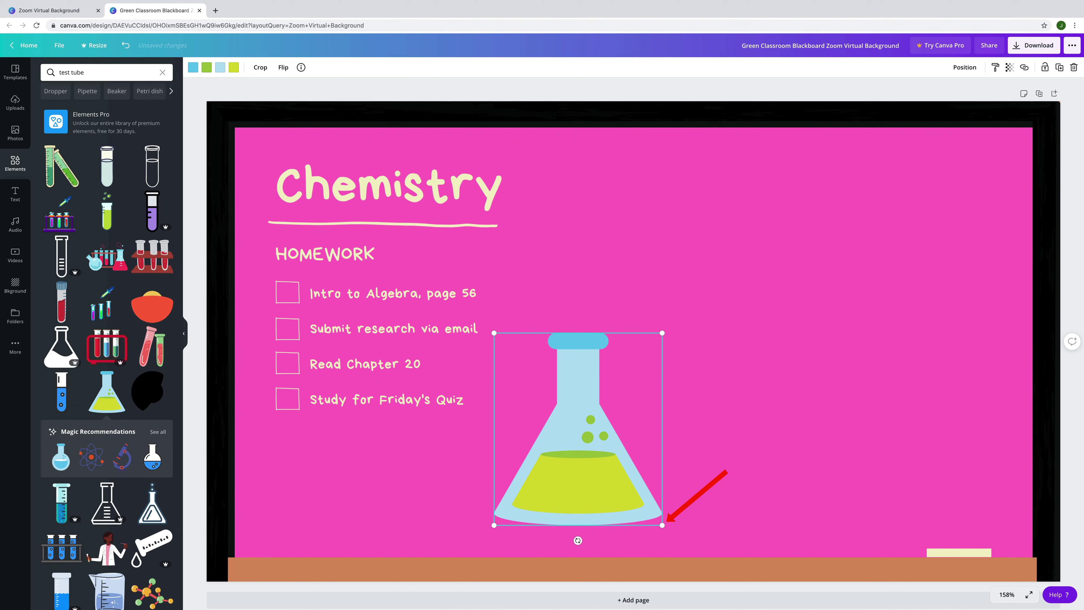
{"action": "left_click_drag", "start_coordinate": [662, 525], "coordinate": [553, 400]}
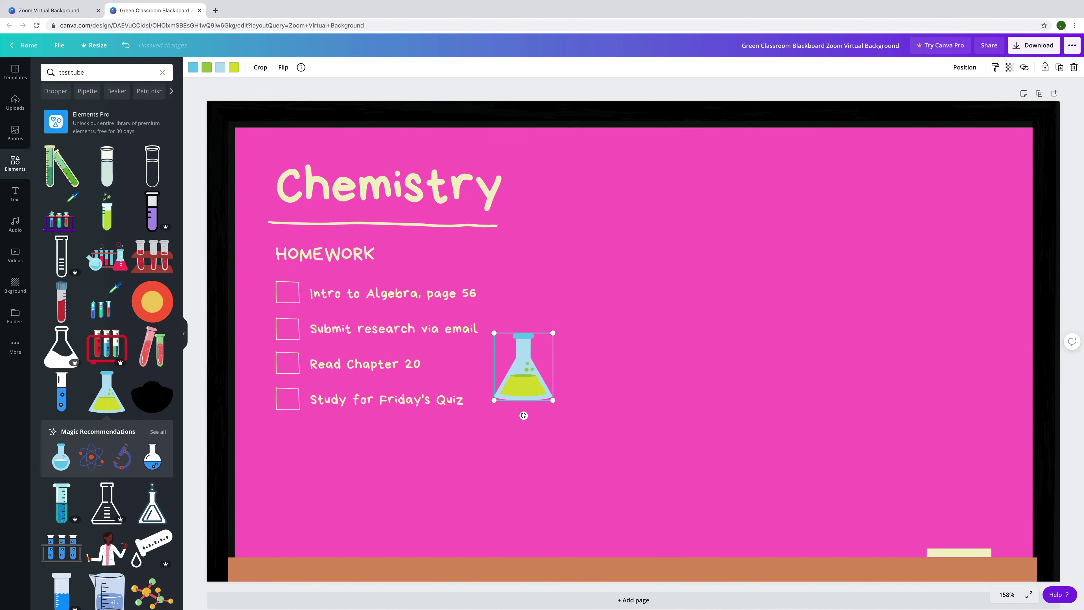
{"action": "left_click_drag", "start_coordinate": [531, 363], "coordinate": [563, 195]}
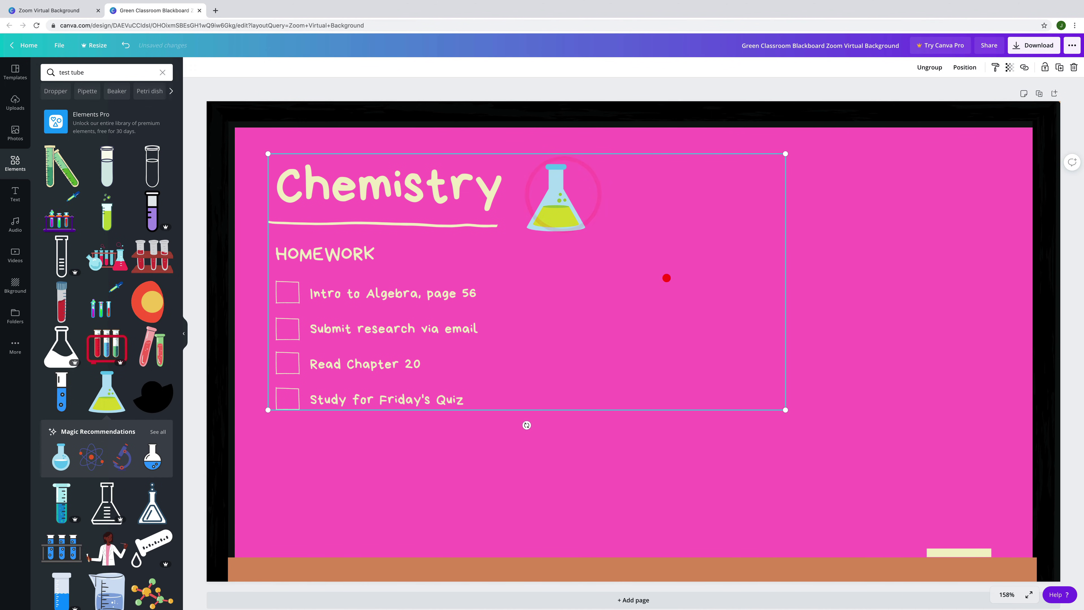
{"action": "left_click", "coordinate": [667, 278]}
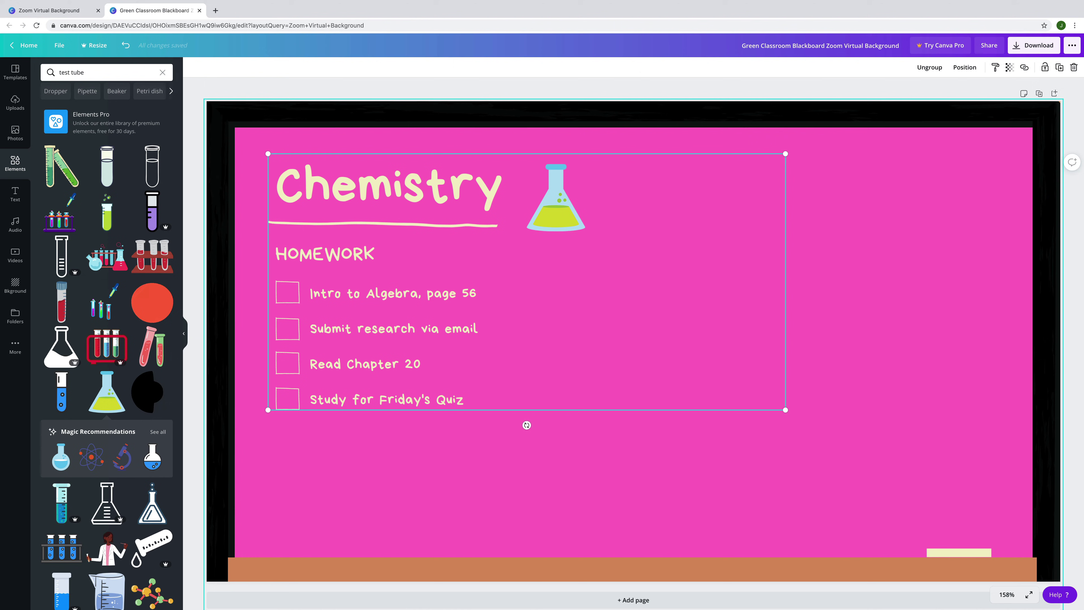
{"action": "left_click", "coordinate": [316, 135]}
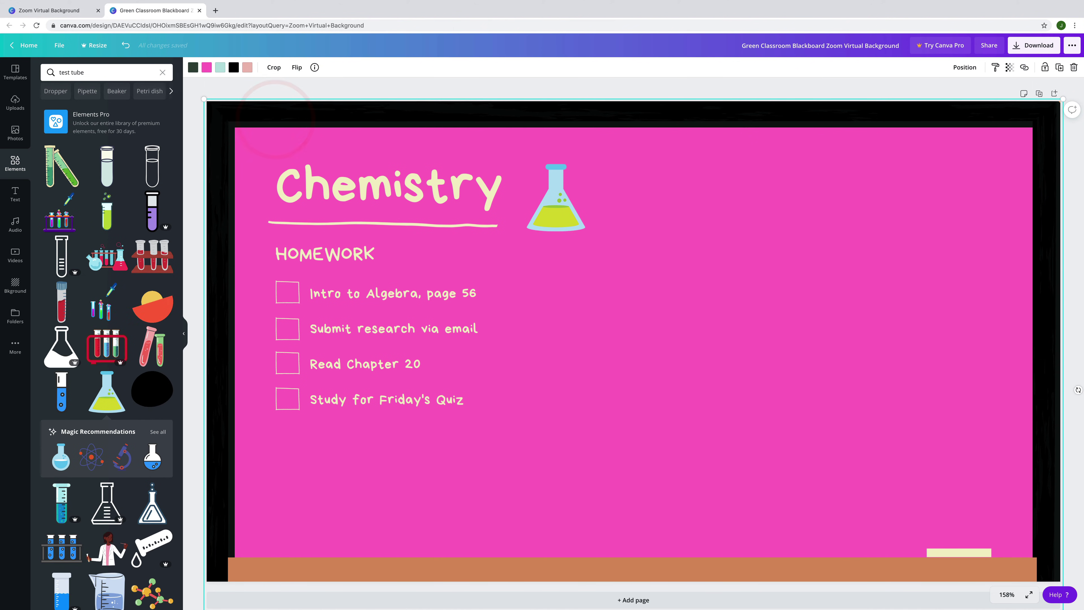
Try grey on the frame, then restore its brown wood colour
{"action": "left_click", "coordinate": [232, 67]}
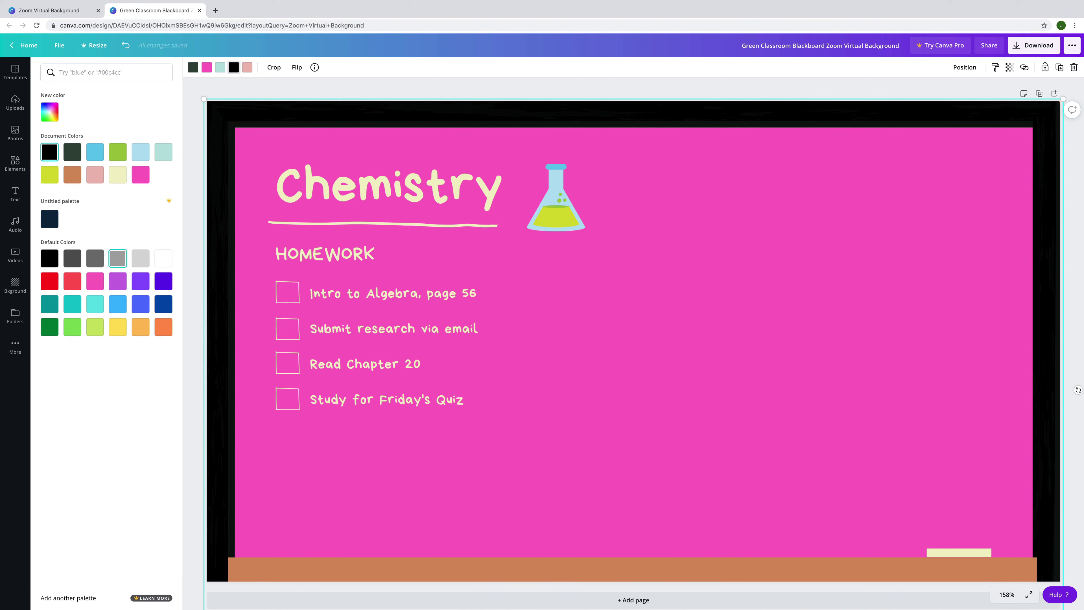
{"action": "left_click", "coordinate": [118, 258]}
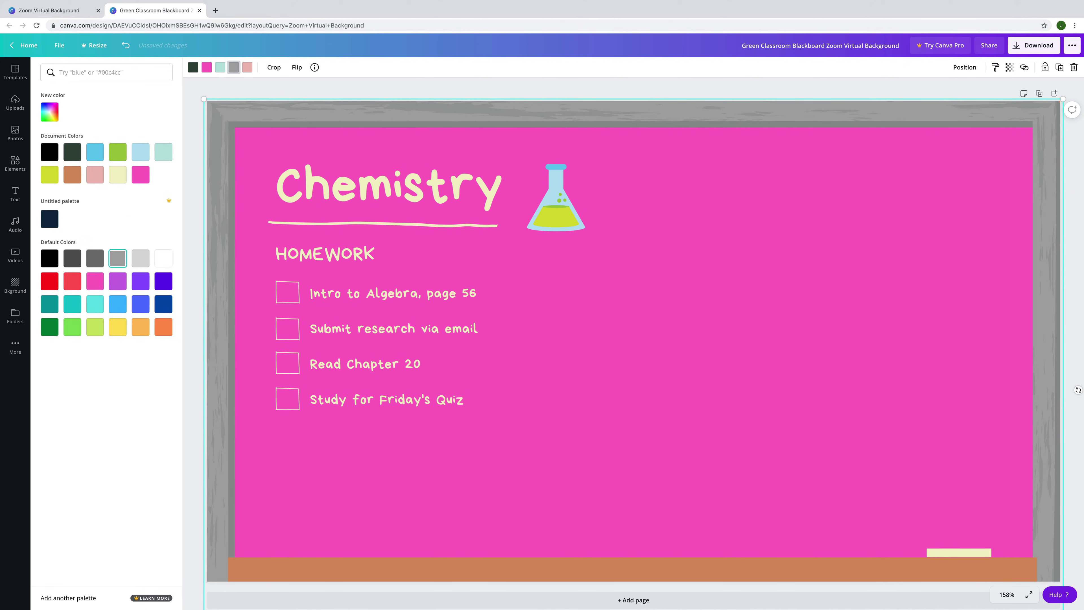
{"action": "left_click", "coordinate": [72, 175]}
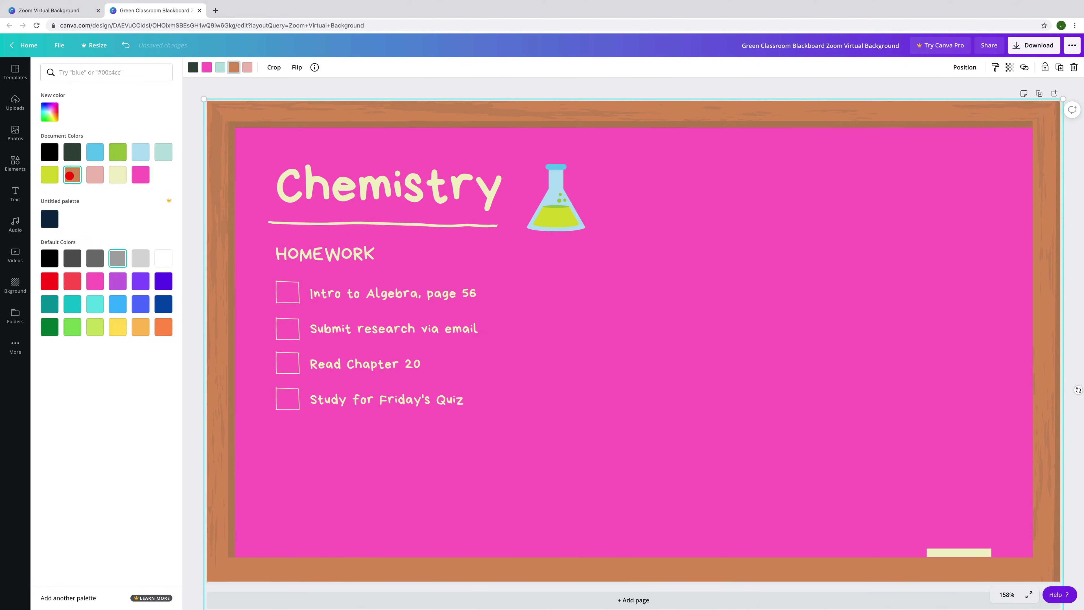
{"action": "left_click", "coordinate": [293, 184]}
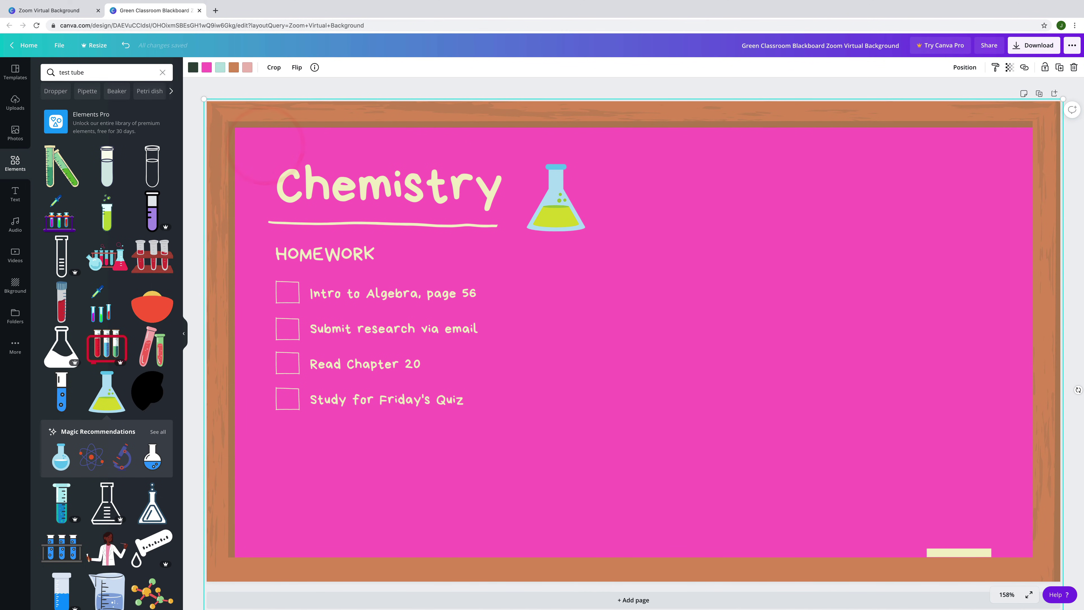
After trying green and grey, make the board surface a darker charcoal grey
{"action": "left_click", "coordinate": [206, 67]}
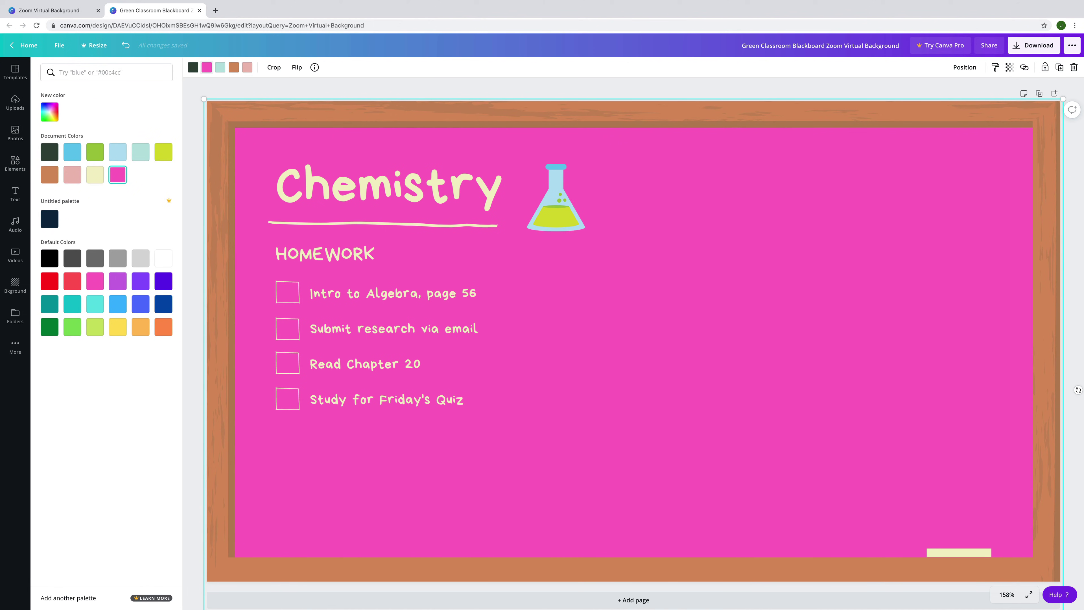
{"action": "left_click", "coordinate": [95, 151]}
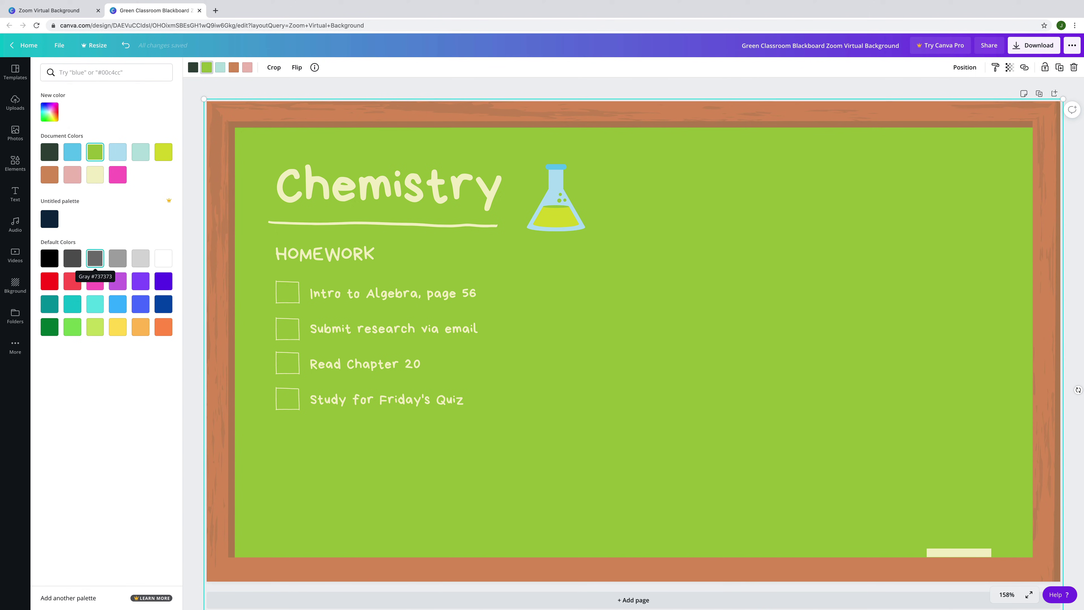
{"action": "left_click", "coordinate": [117, 259]}
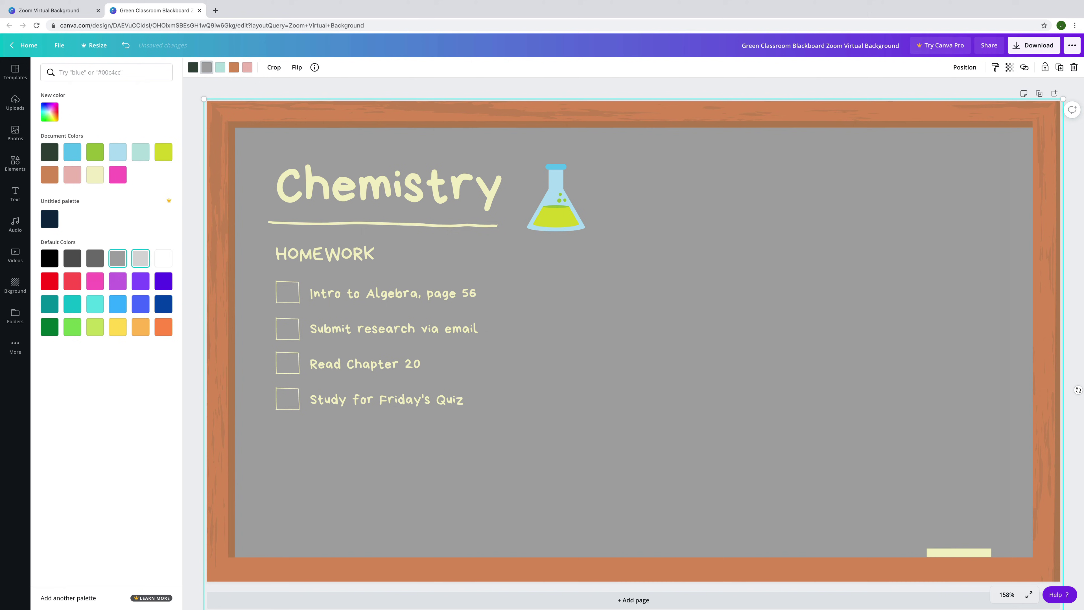
{"action": "left_click", "coordinate": [95, 259]}
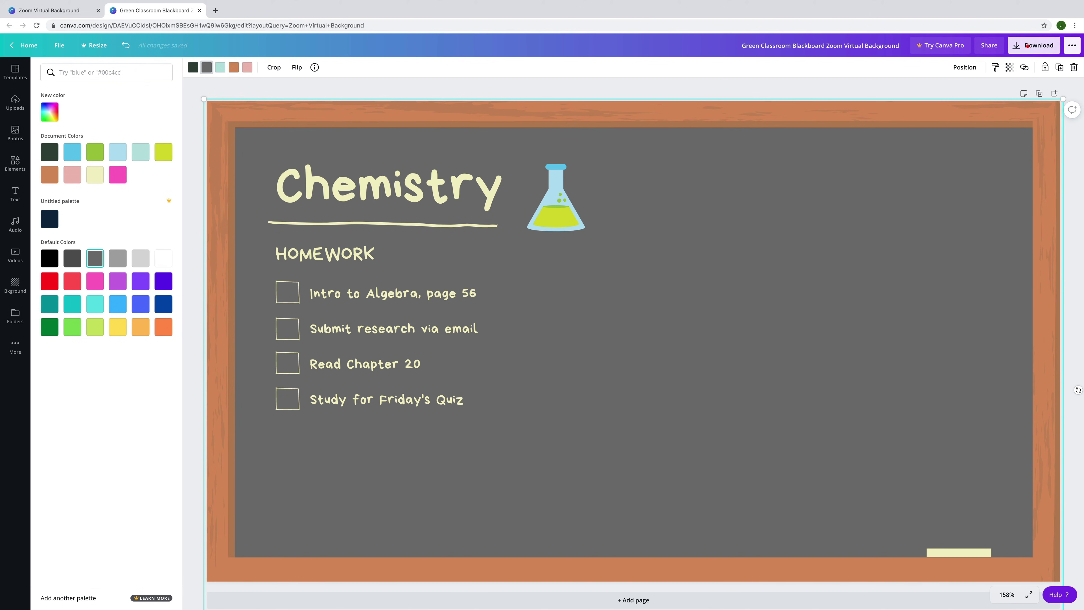
Download the design as a PNG and reveal it in Finder's Downloads folder
{"action": "left_click", "coordinate": [1034, 45]}
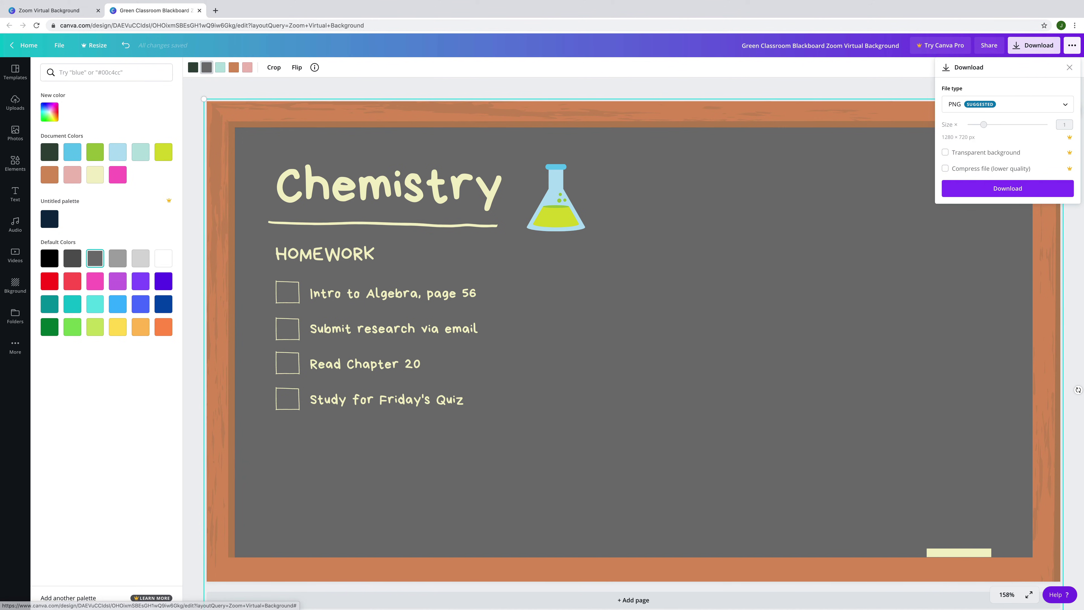
{"action": "left_click", "coordinate": [995, 188]}
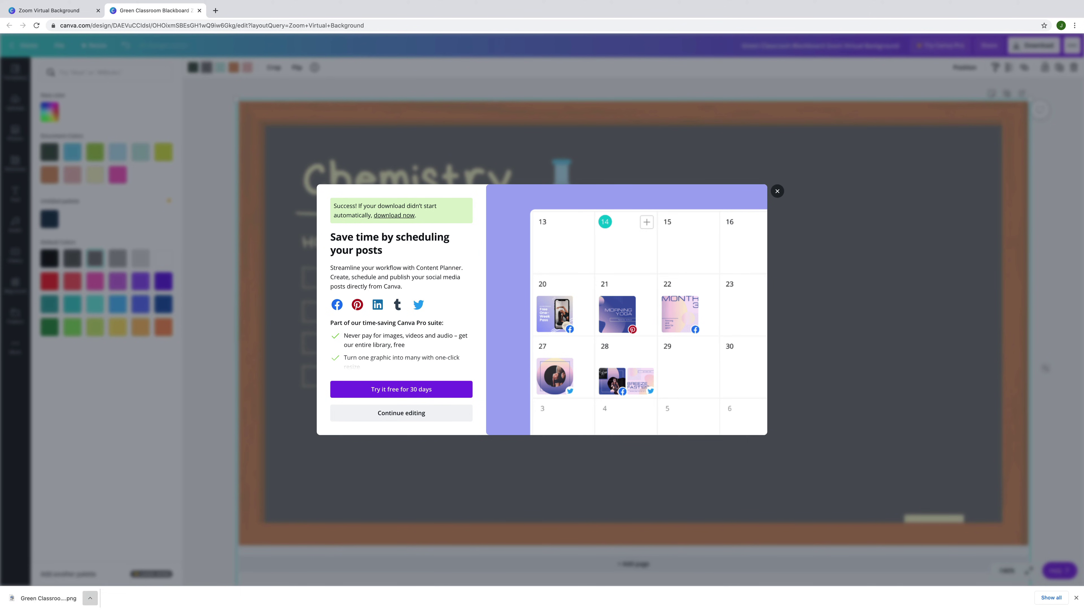
{"action": "left_click", "coordinate": [90, 598]}
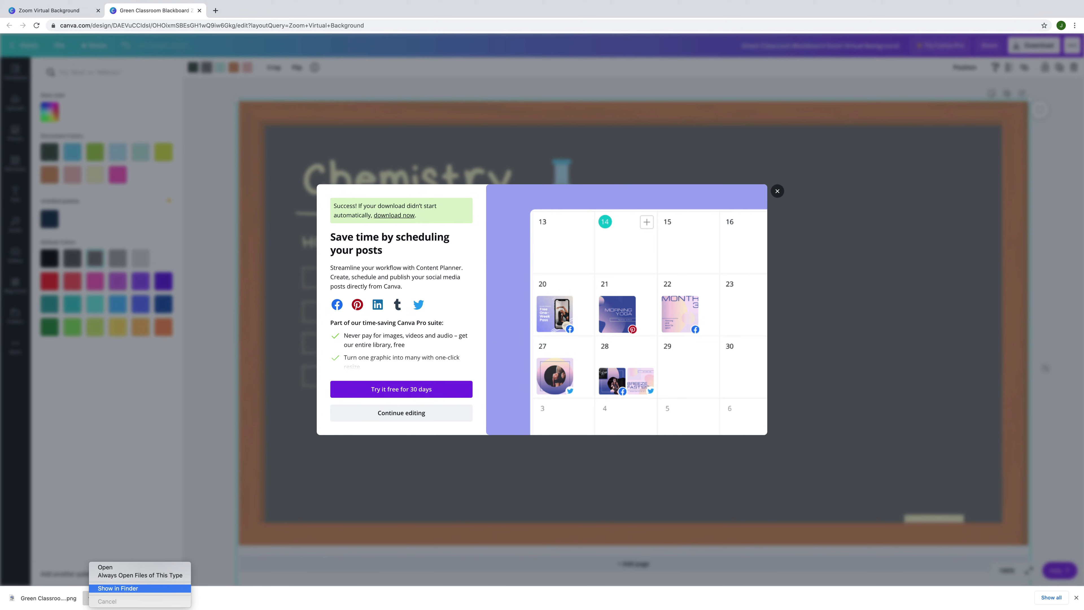
{"action": "left_click", "coordinate": [107, 588]}
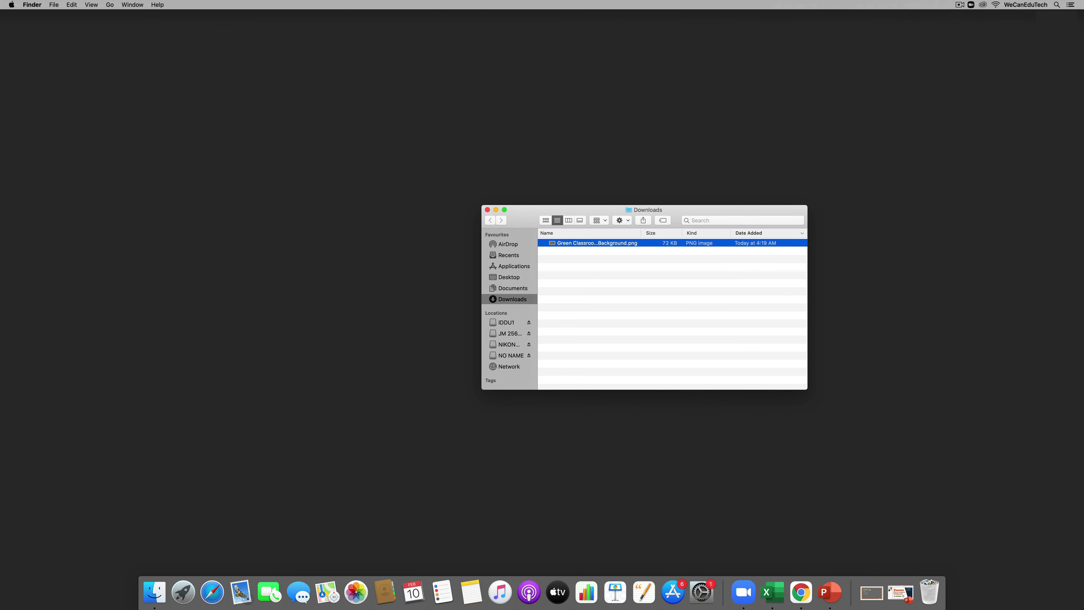
{"action": "key", "text": "Return"}
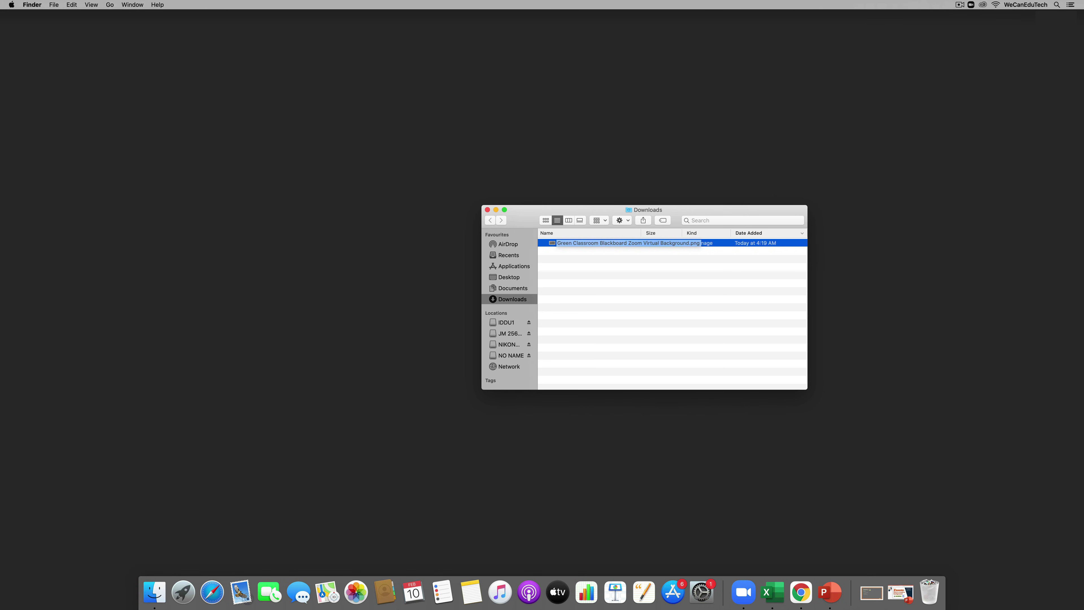
{"action": "left_click", "coordinate": [576, 255]}
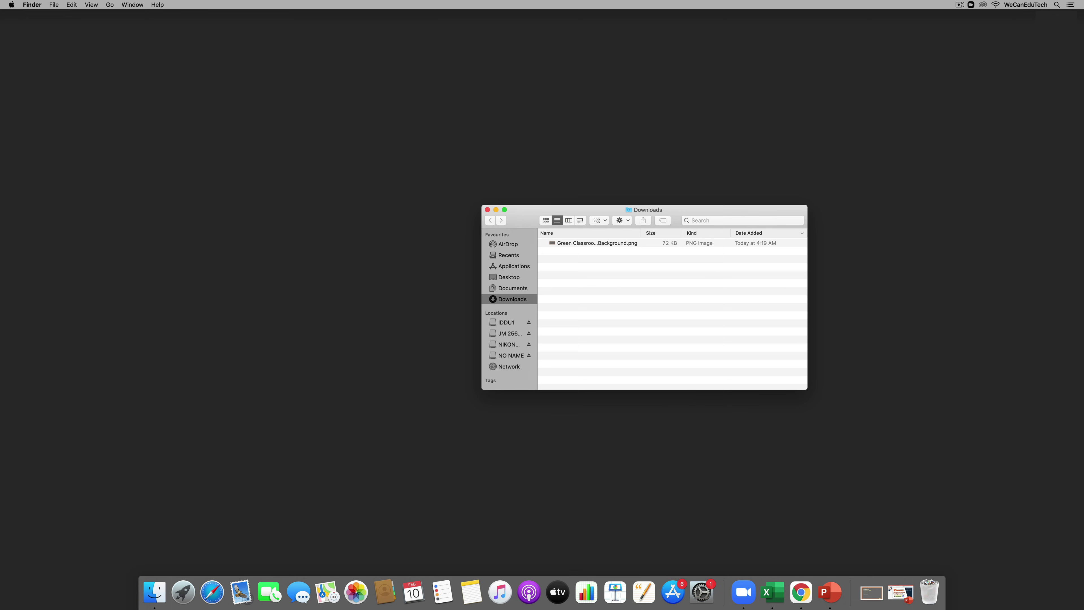
{"action": "double_click", "coordinate": [552, 243]}
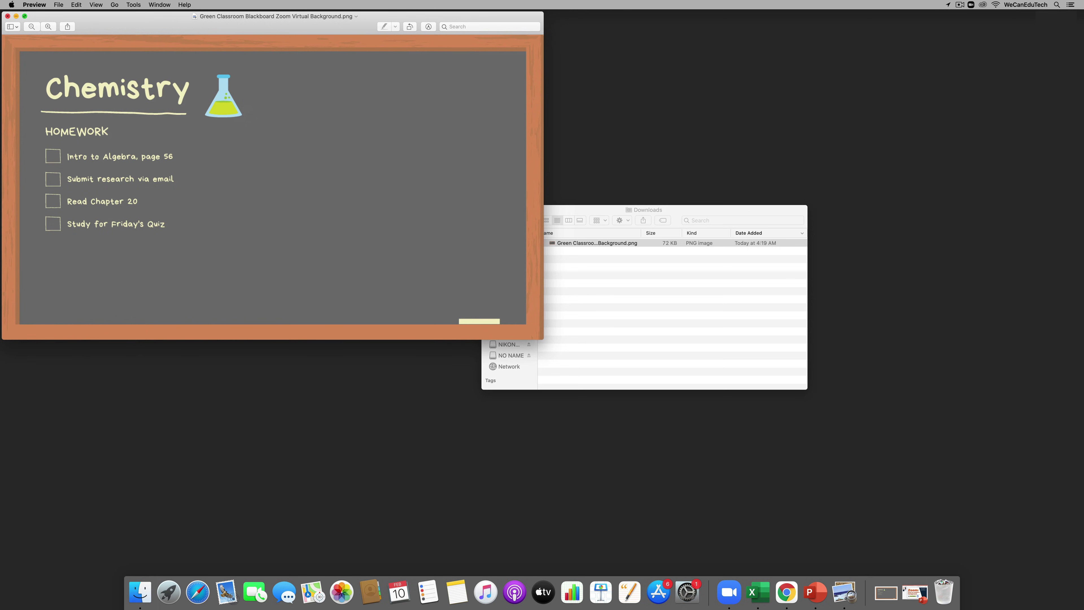
{"action": "left_click", "coordinate": [8, 16]}
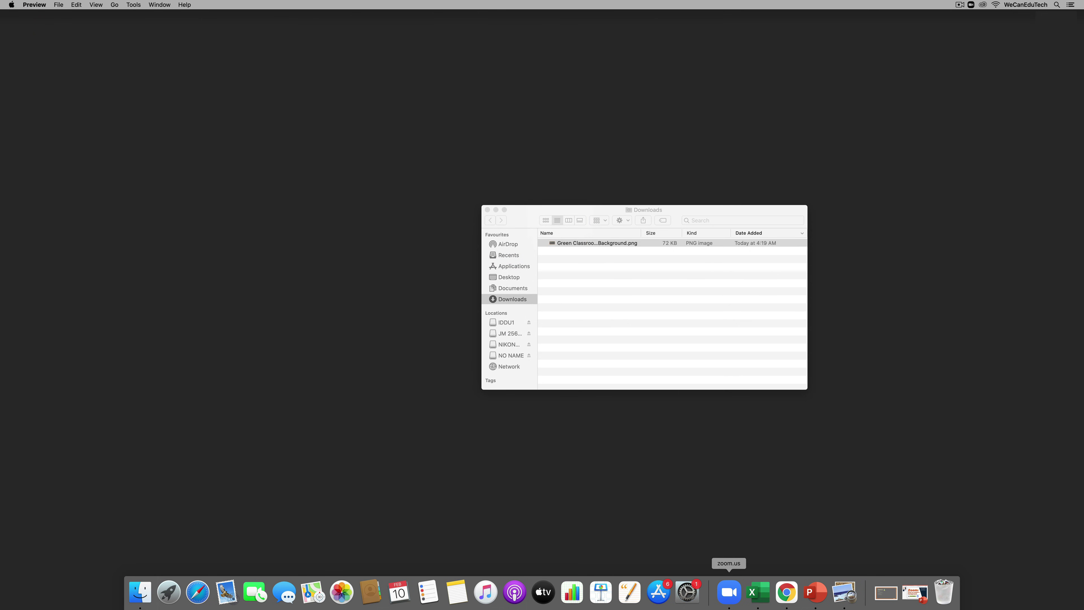
Bring the Zoom meeting forward and turn on the camera video
{"action": "left_click", "coordinate": [729, 591]}
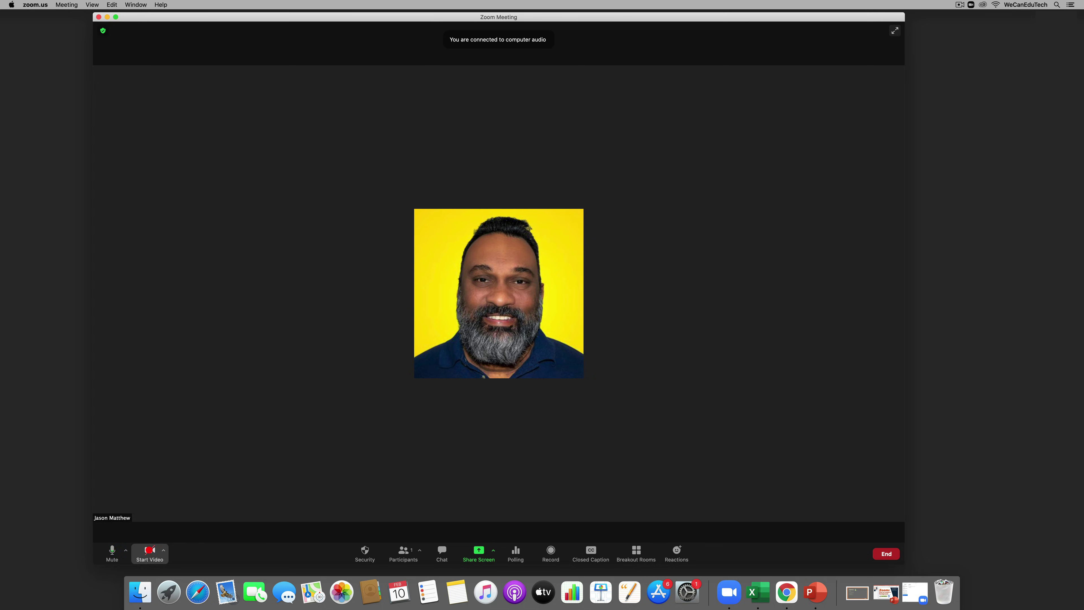
{"action": "left_click", "coordinate": [149, 551]}
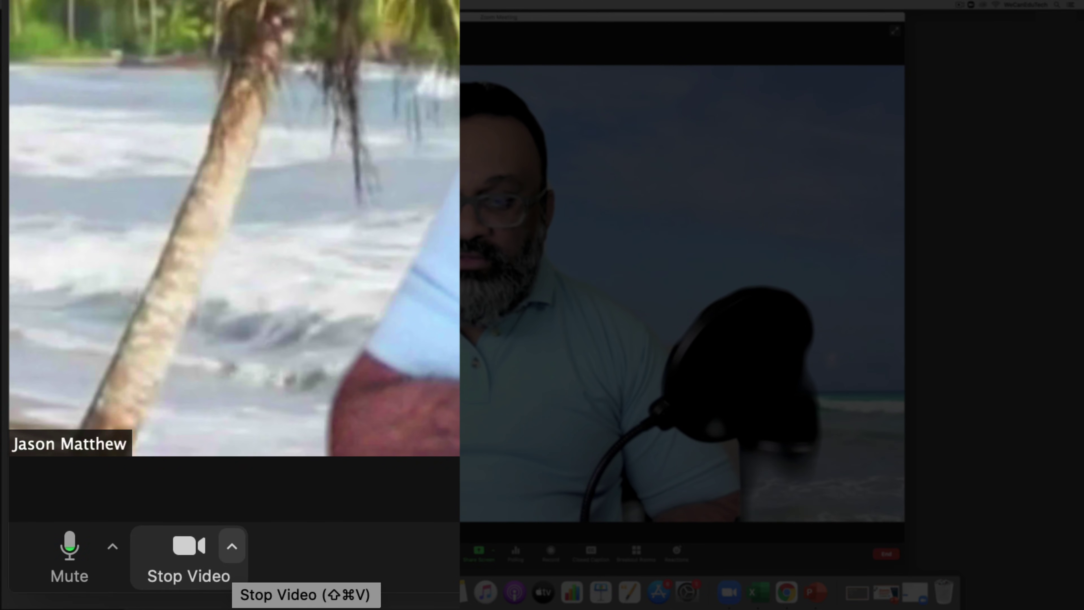
Try the blur, Earth-from-space and Northern Lights backgrounds, then begin adding an image background
{"action": "left_click", "coordinate": [232, 547]}
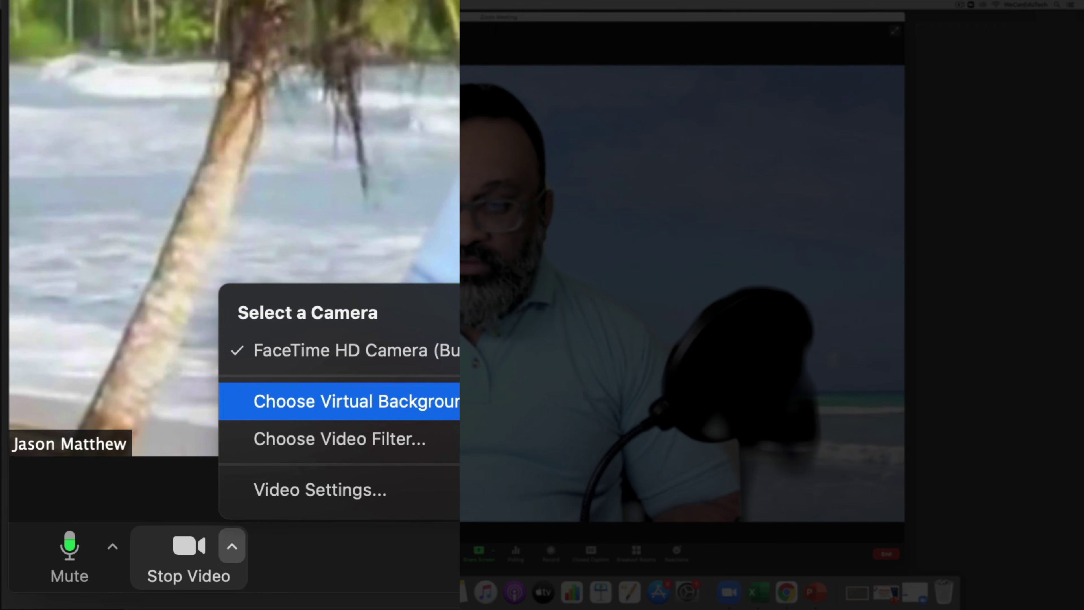
{"action": "left_click", "coordinate": [355, 401]}
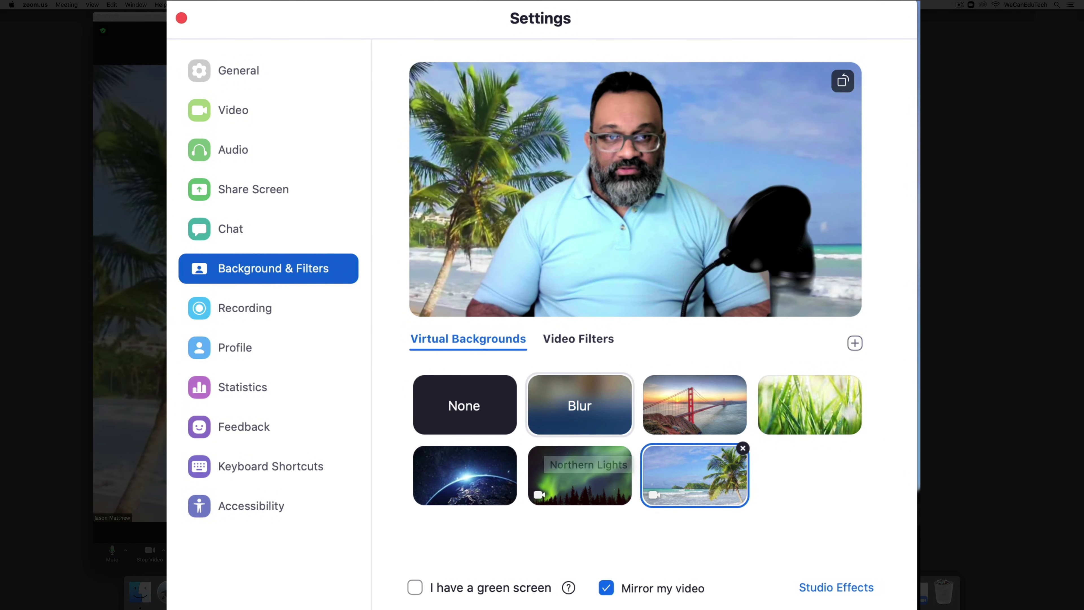
{"action": "left_click", "coordinate": [564, 395]}
{"action": "left_click", "coordinate": [506, 459]}
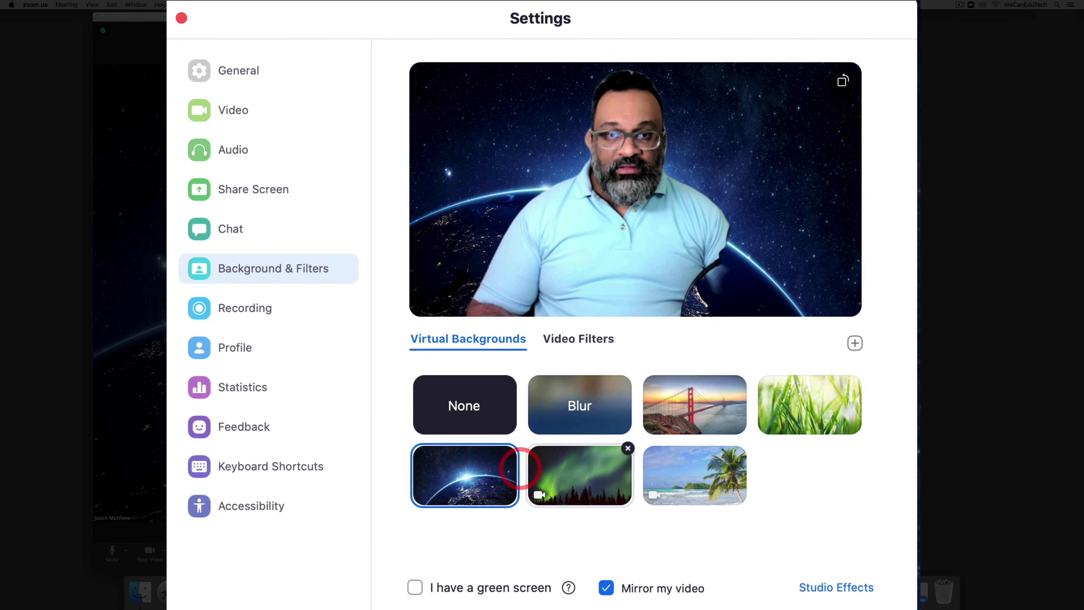
{"action": "left_click", "coordinate": [555, 466]}
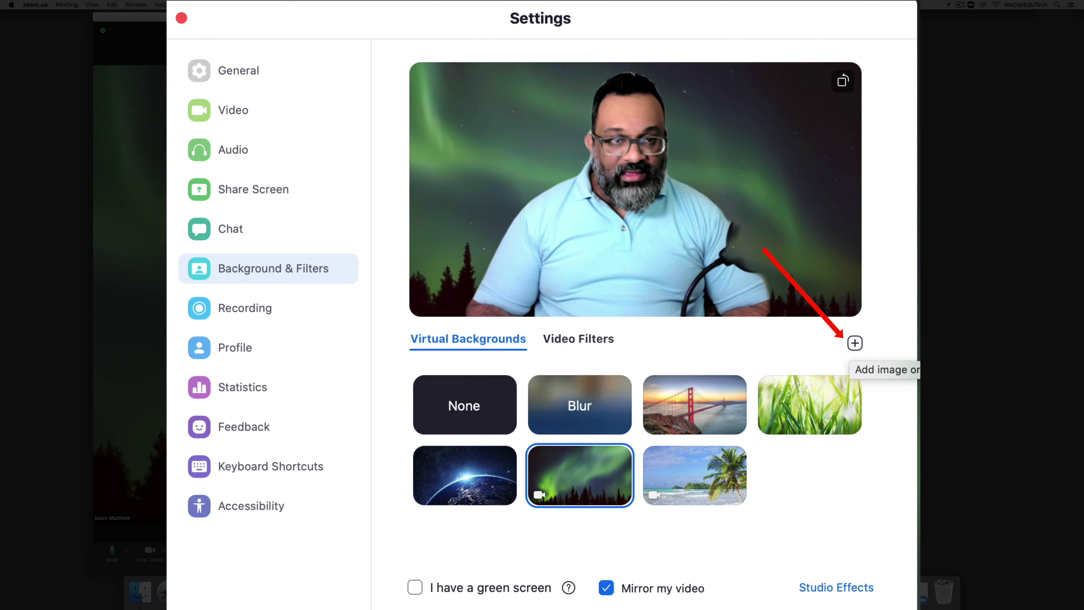
{"action": "left_click", "coordinate": [855, 343]}
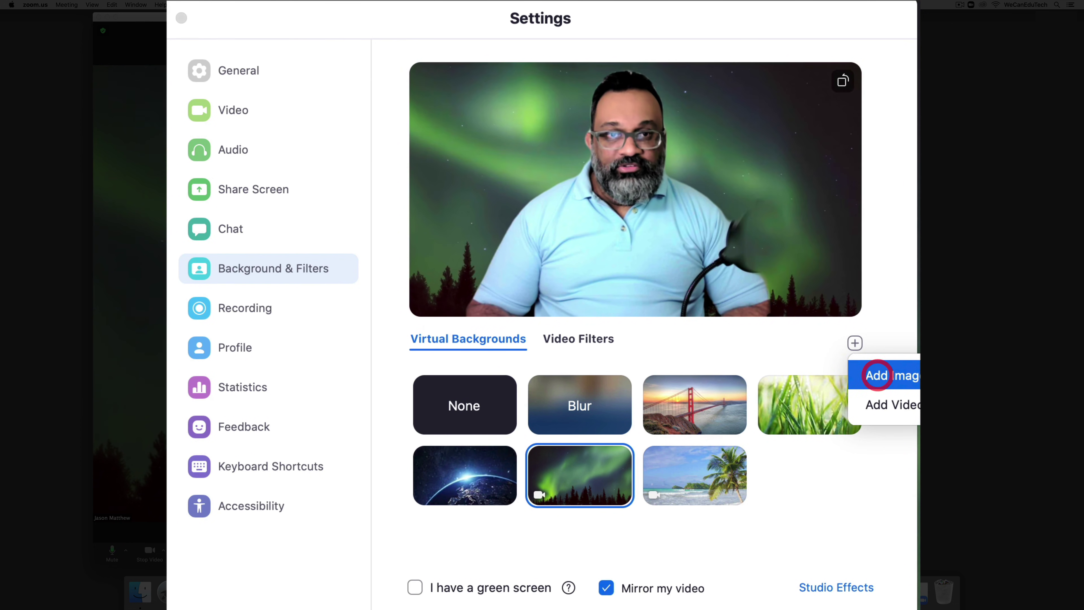
{"action": "left_click", "coordinate": [884, 375]}
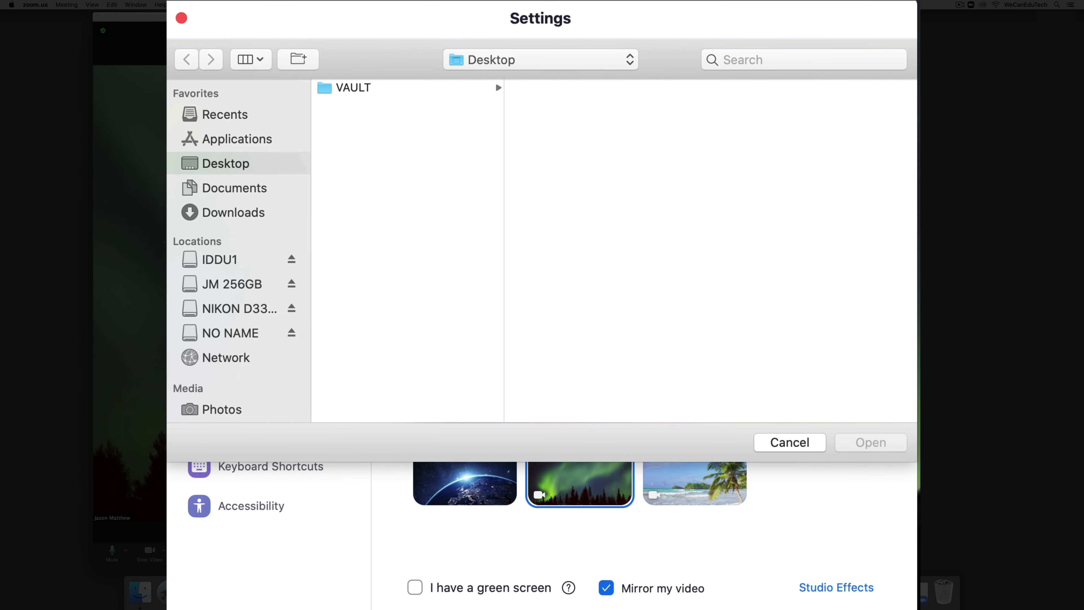
Add 'Green Classroom Blackboard Zoom Virtual Background.png' from Downloads as the virtual background
{"action": "left_click", "coordinate": [213, 211]}
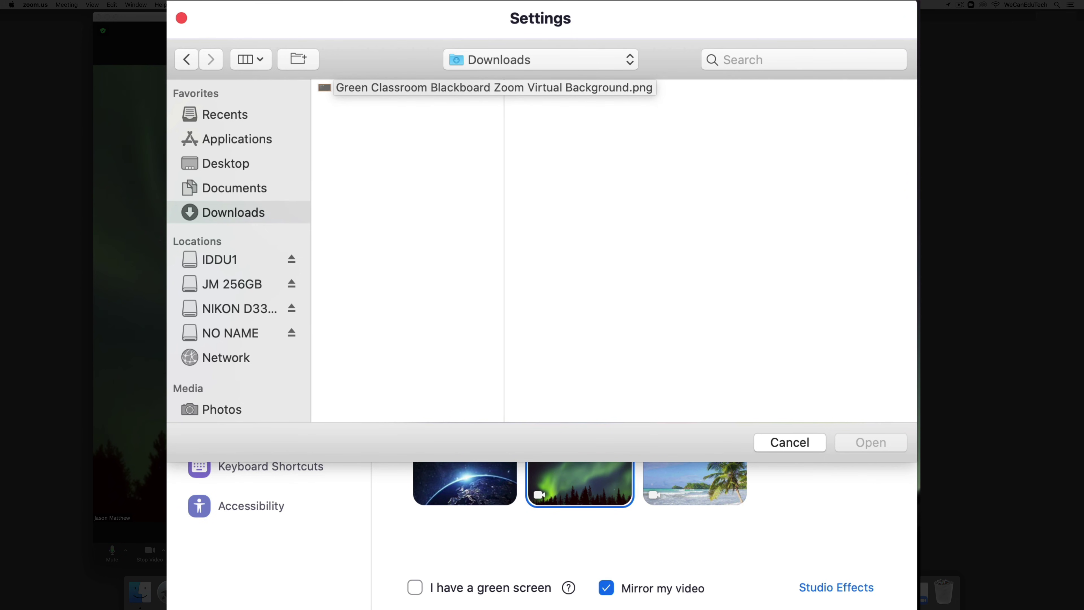
{"action": "left_click", "coordinate": [351, 88]}
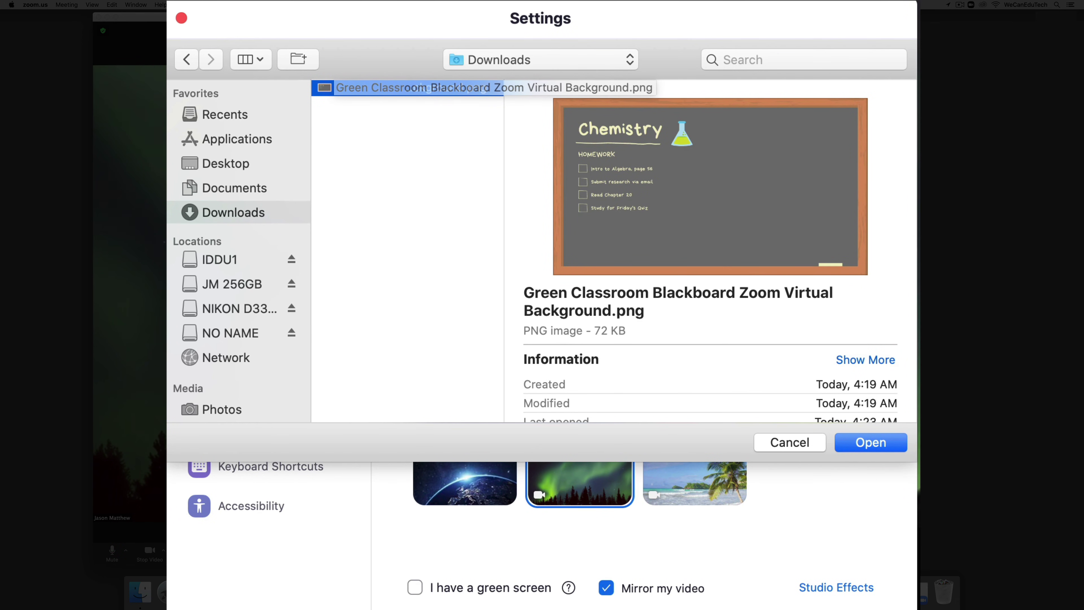
{"action": "left_click", "coordinate": [870, 442]}
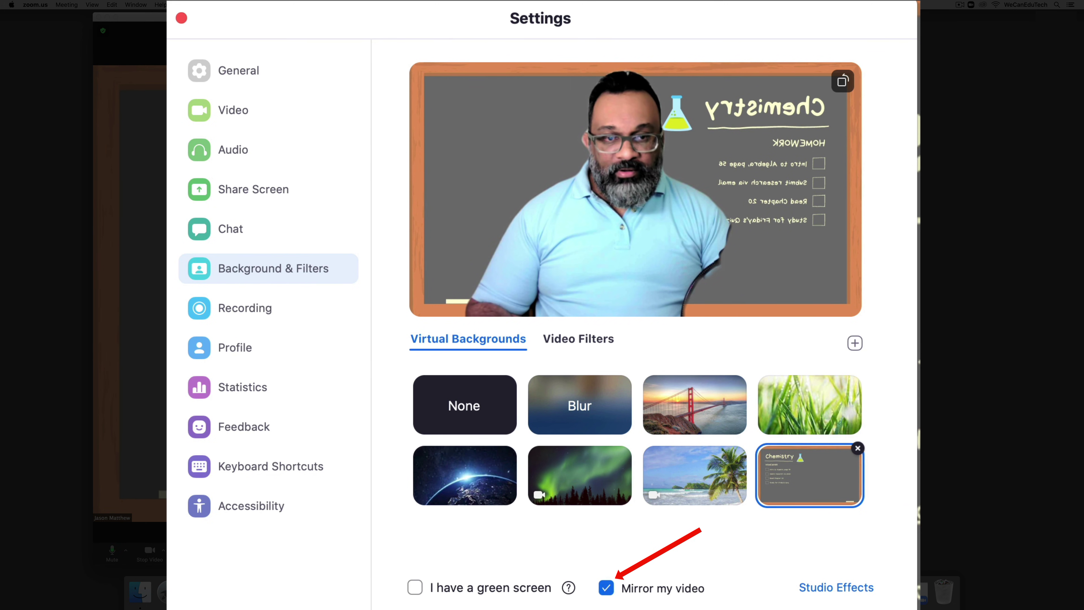
Turn off Mirror my video and close Zoom Settings to return to the meeting
{"action": "left_click", "coordinate": [606, 588]}
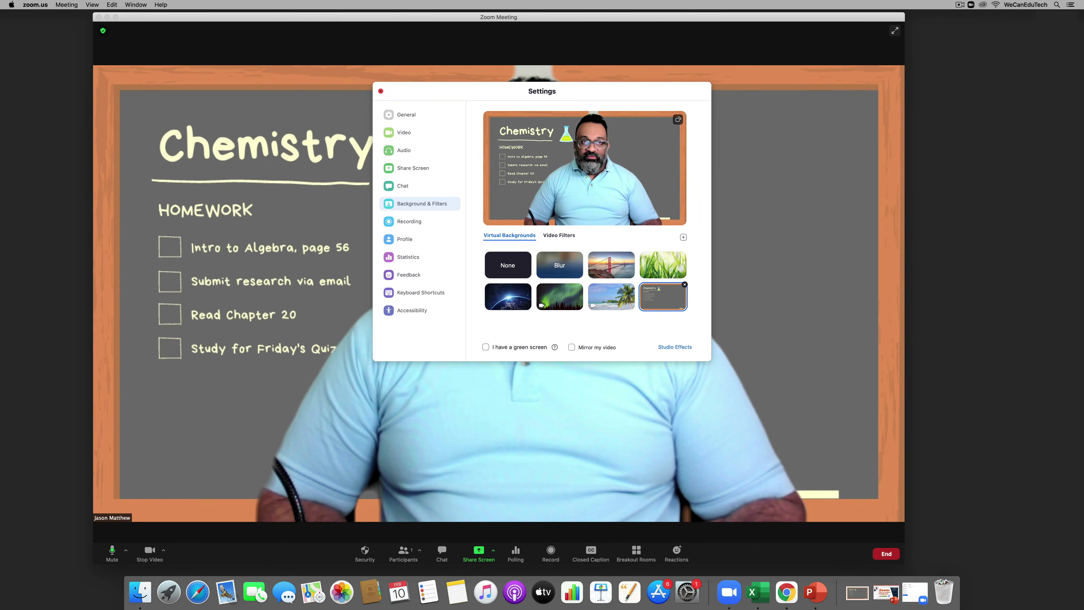
{"action": "left_click", "coordinate": [182, 18]}
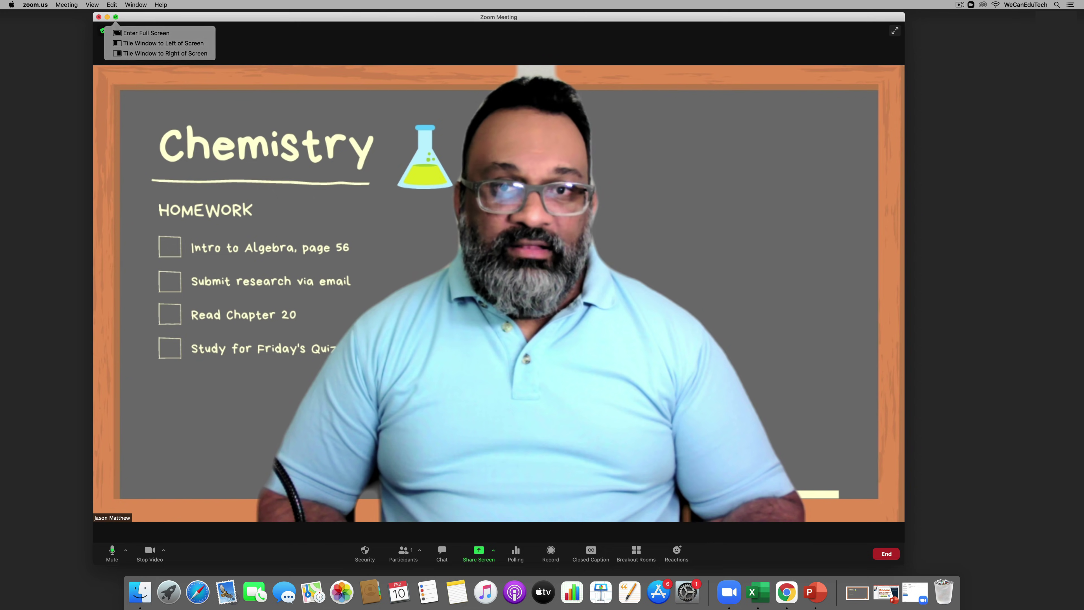